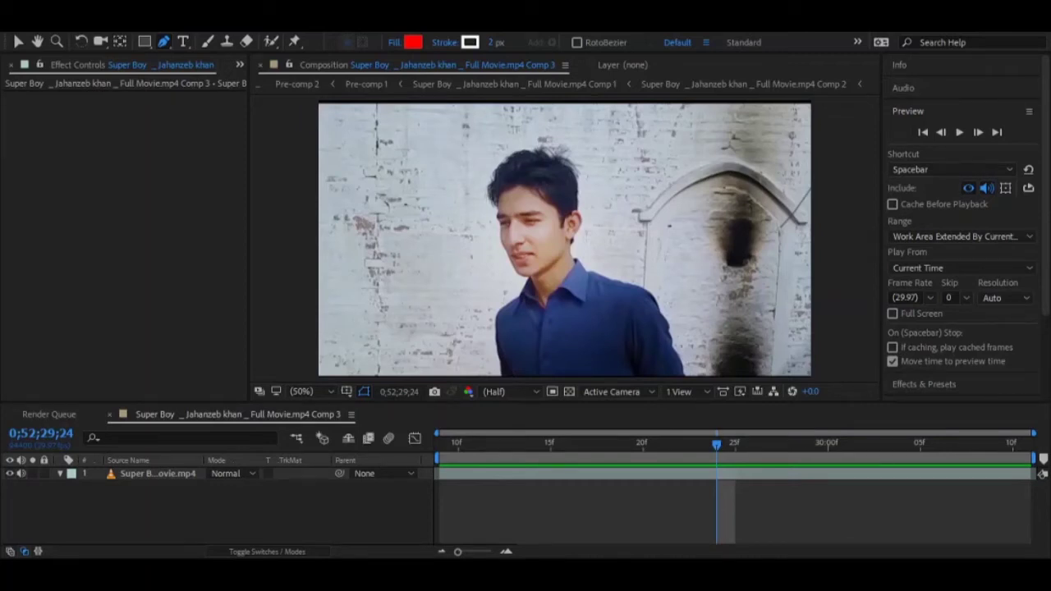
# Preview the video clip in the timeline from 0;52;29;10
pyautogui.click(416, 499)
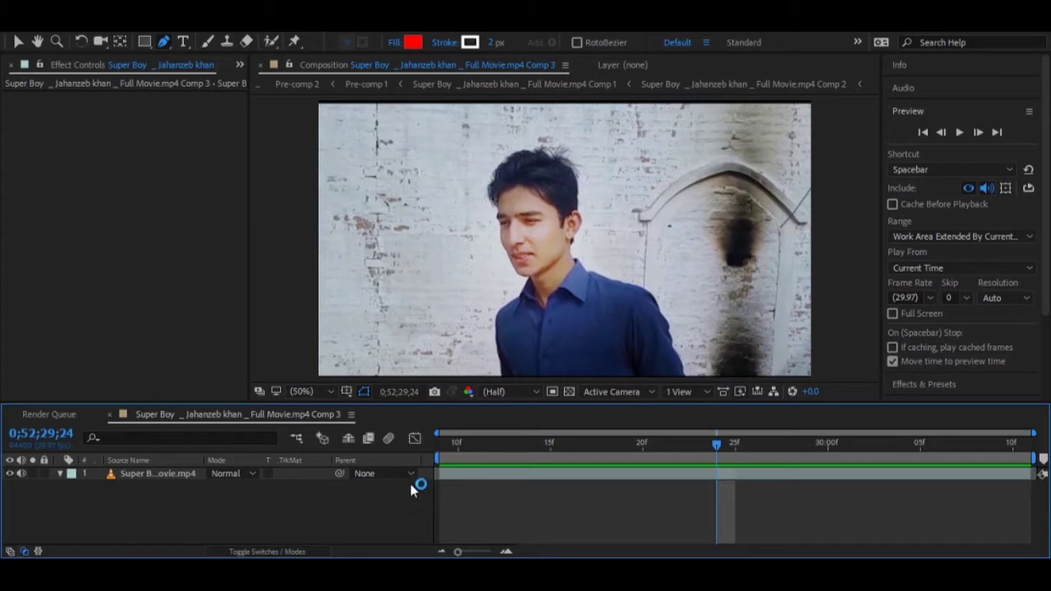
pyautogui.click(449, 441)
pyautogui.press('space')
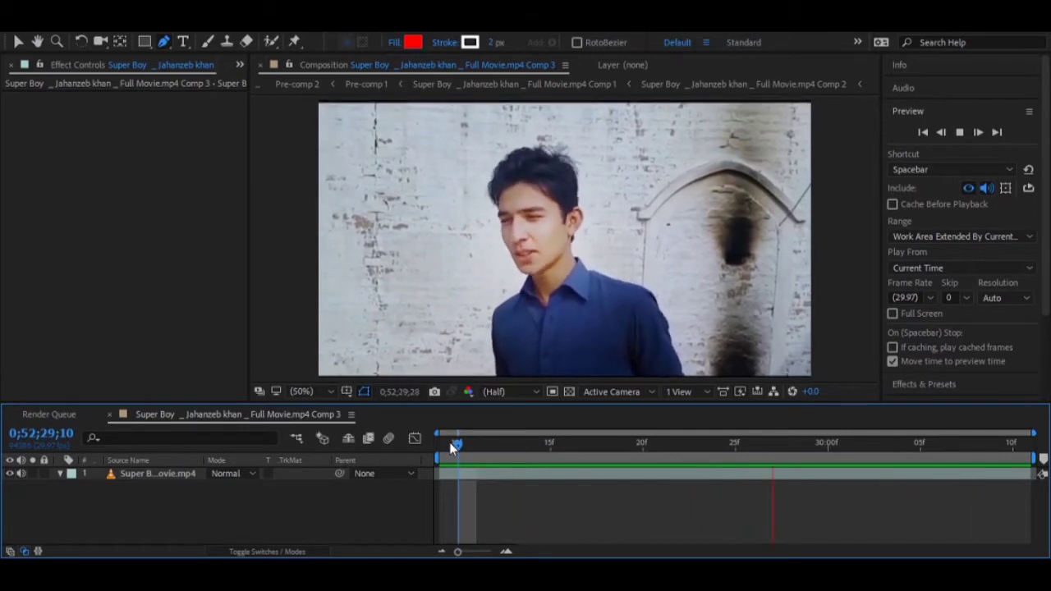
pyautogui.press('space')
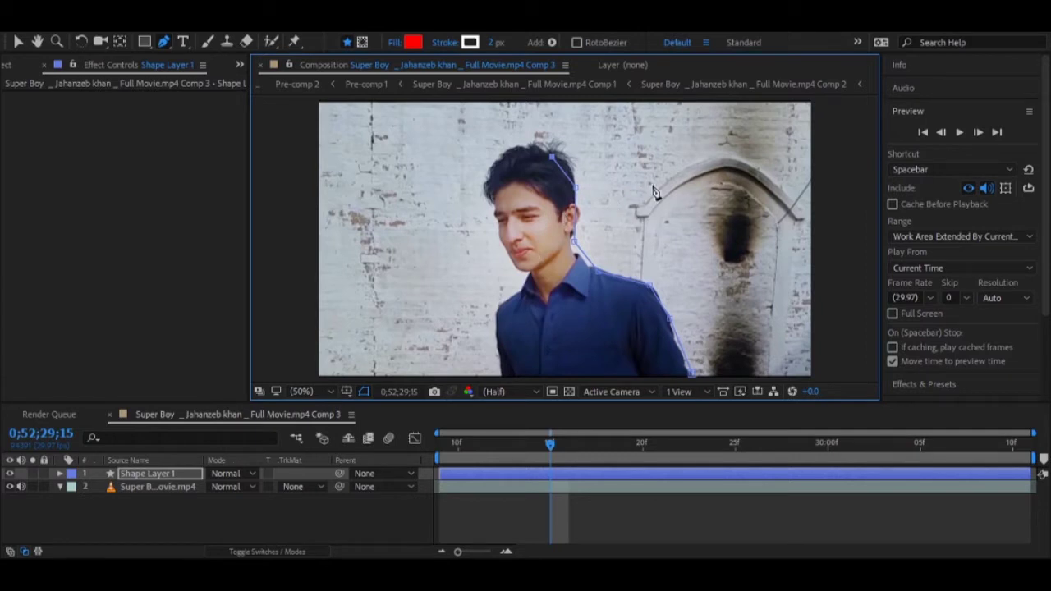
# Delete the red-filled shape layer drawn over the man's back and shoulder
pyautogui.click(17, 41)
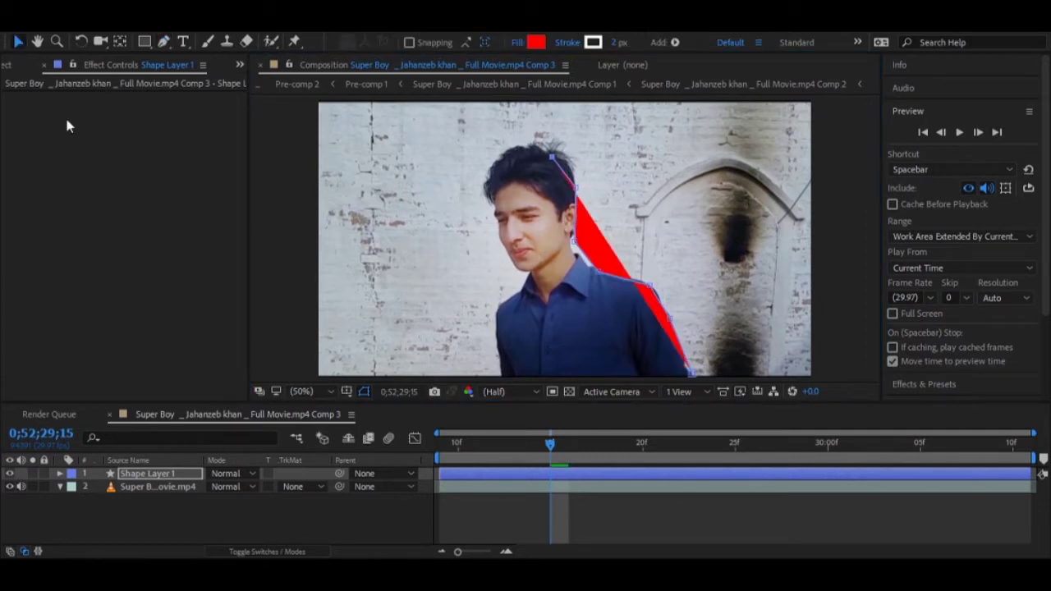
pyautogui.click(162, 474)
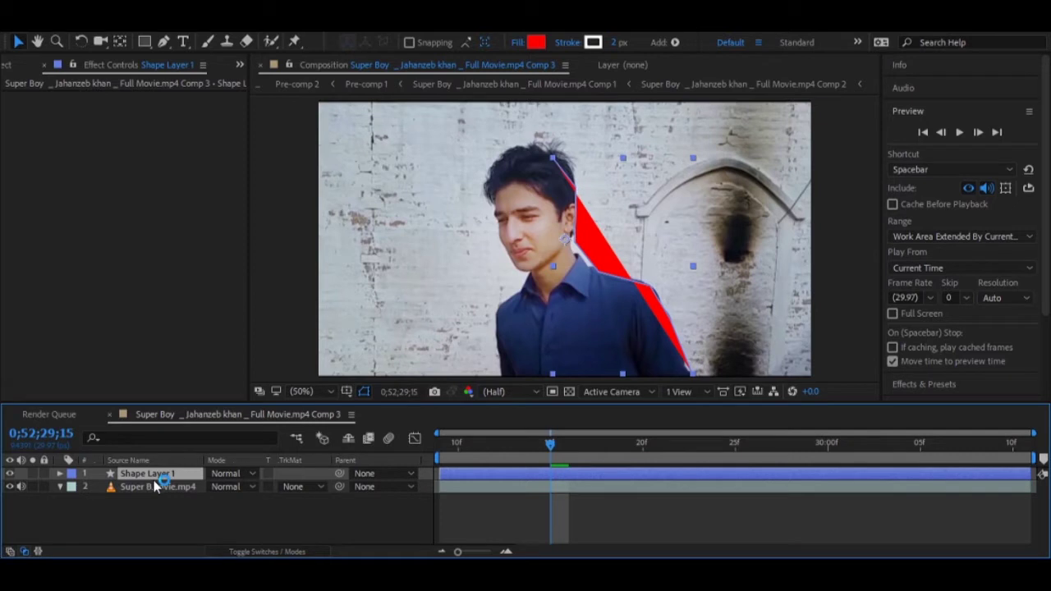
pyautogui.press('Delete')
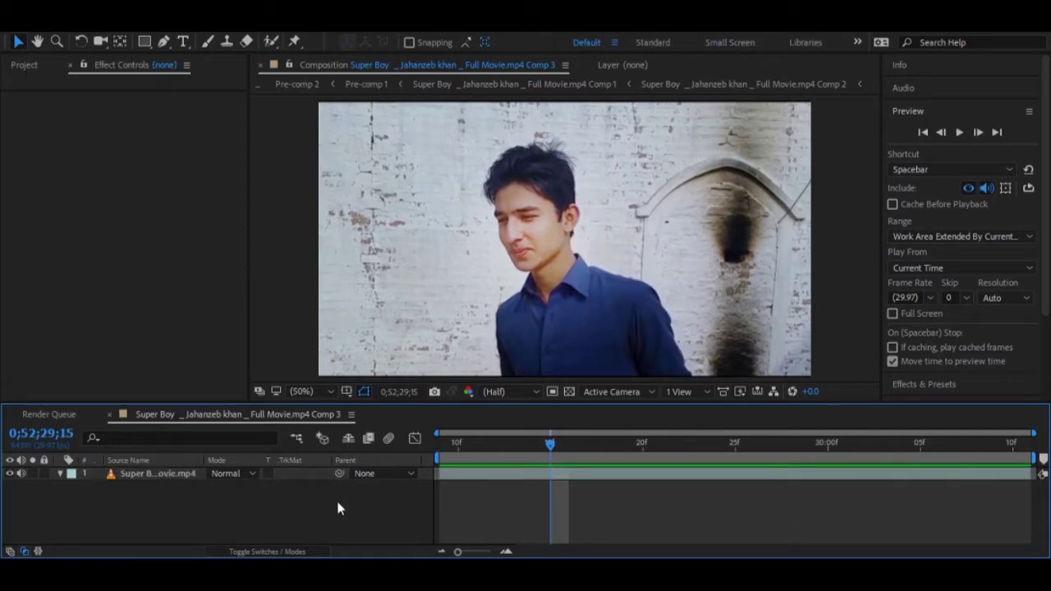
# Set the current time to the clip's first frame, 0;52;29;09, and activate the Pen tool
pyautogui.click(453, 451)
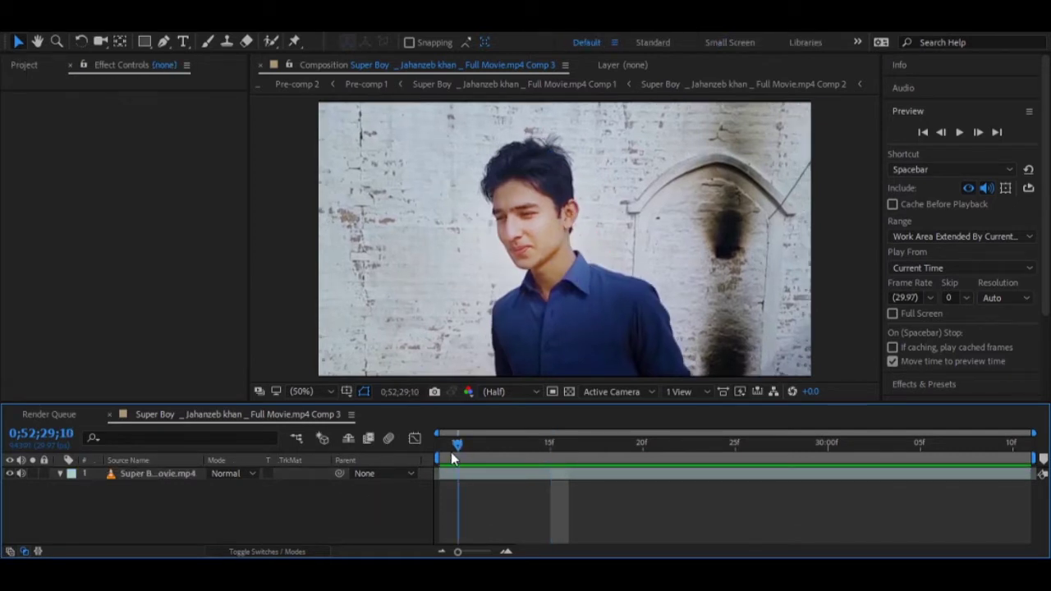
pyautogui.press('pageup')
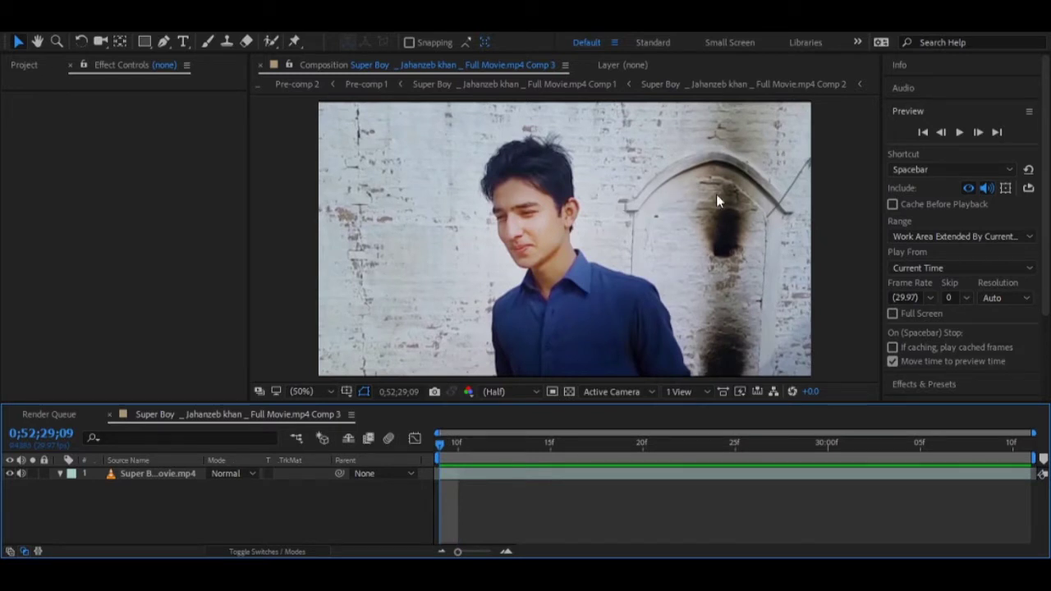
pyautogui.click(164, 41)
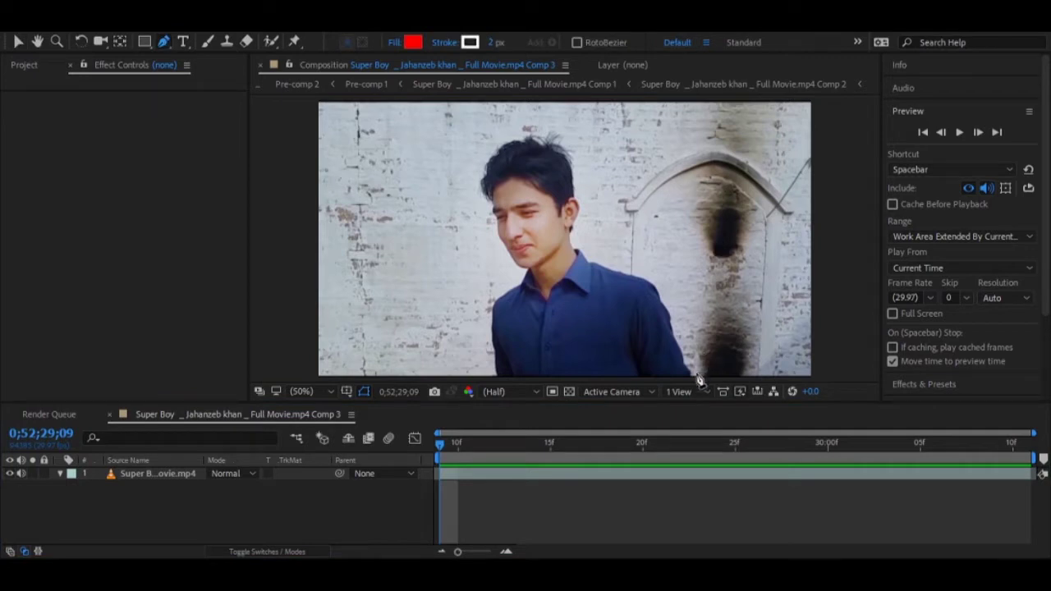
pyautogui.moveTo(696, 377); pyautogui.dragTo(680, 321)
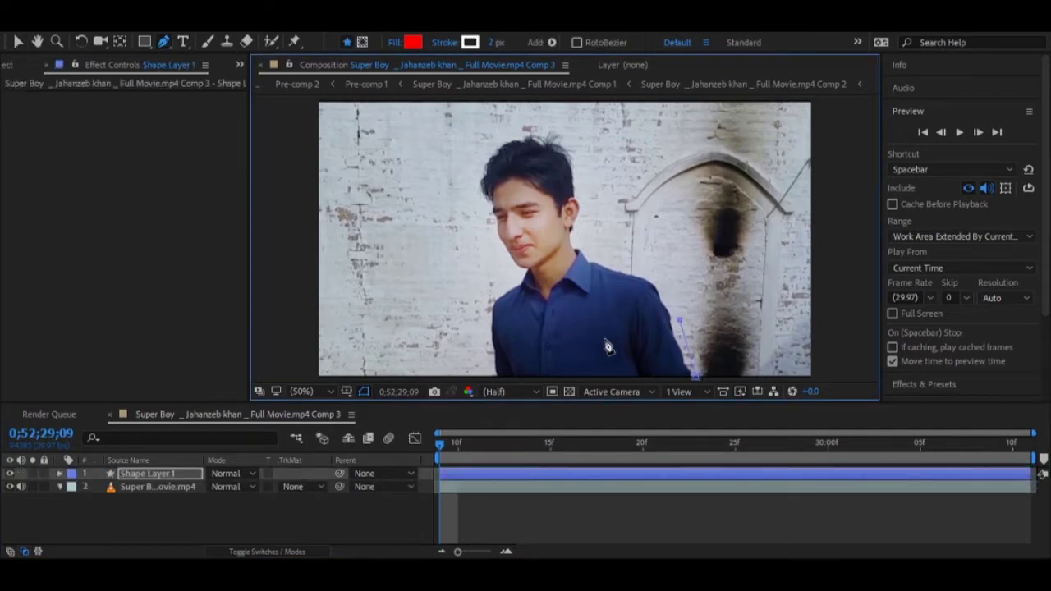
pyautogui.click(148, 475)
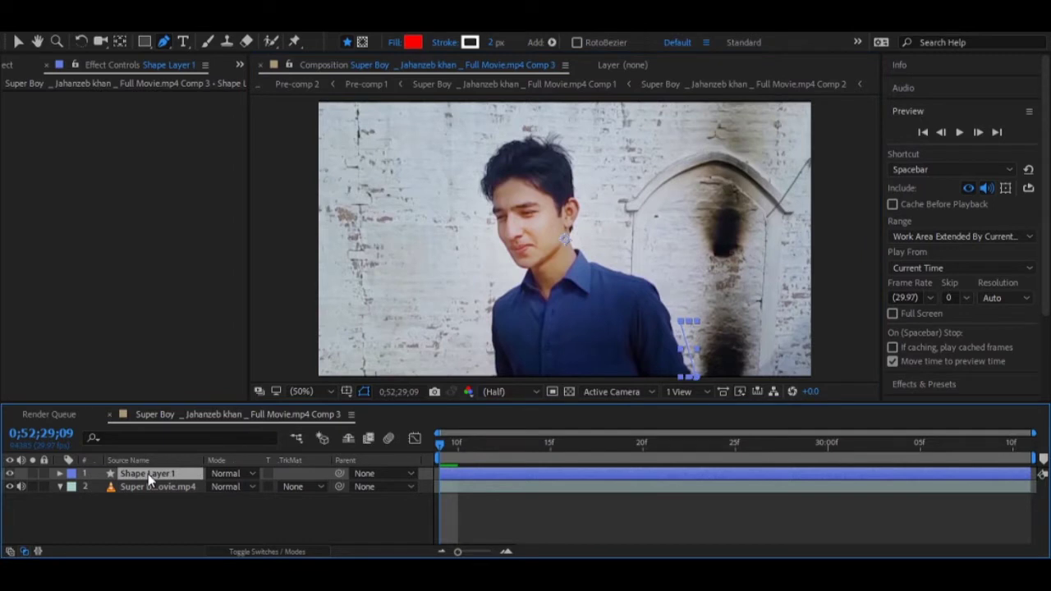
pyautogui.press('Delete')
# Draw a loose closed mask around the man on the video layer, extending its two lower corners just below the frame edge
pyautogui.click(148, 474)
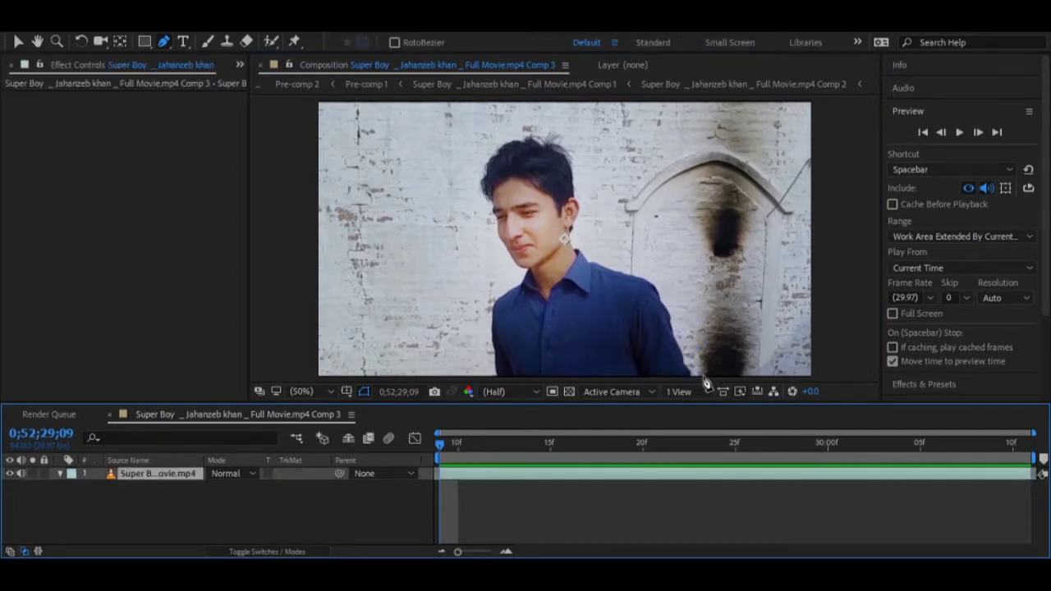
pyautogui.moveTo(696, 376); pyautogui.dragTo(676, 315)
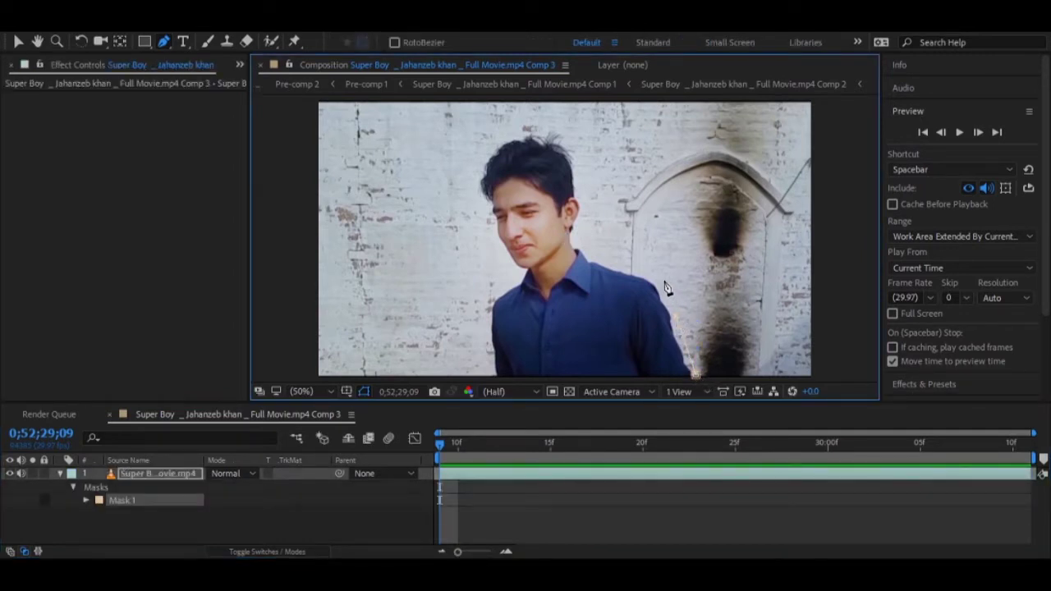
pyautogui.click(662, 279)
pyautogui.click(642, 269)
pyautogui.click(594, 253)
pyautogui.click(550, 116)
pyautogui.click(513, 113)
pyautogui.click(475, 133)
pyautogui.click(460, 160)
pyautogui.click(463, 217)
pyautogui.click(695, 375)
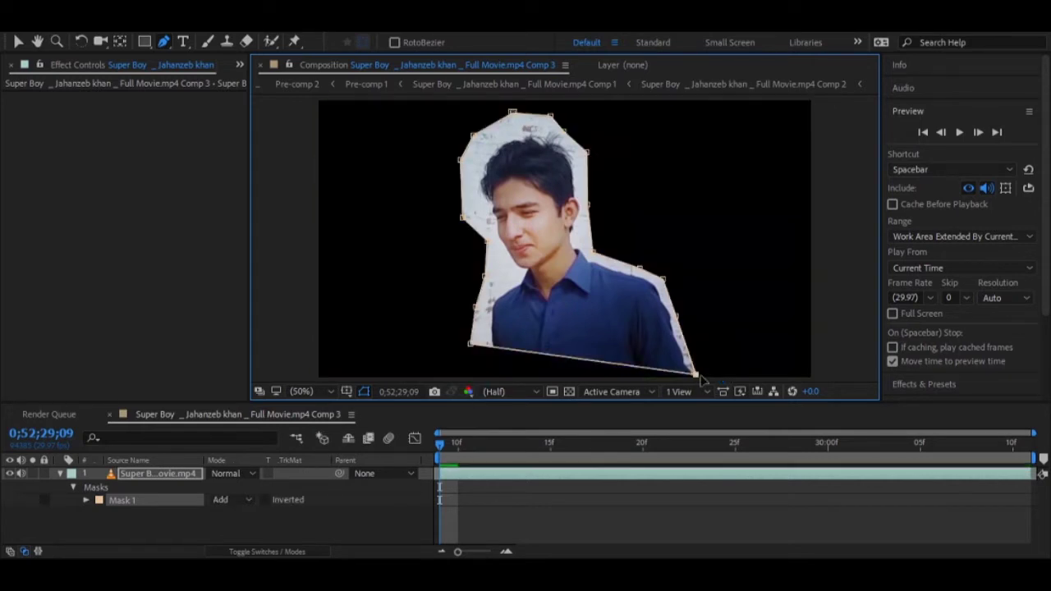
pyautogui.moveTo(471, 345); pyautogui.dragTo(459, 377)
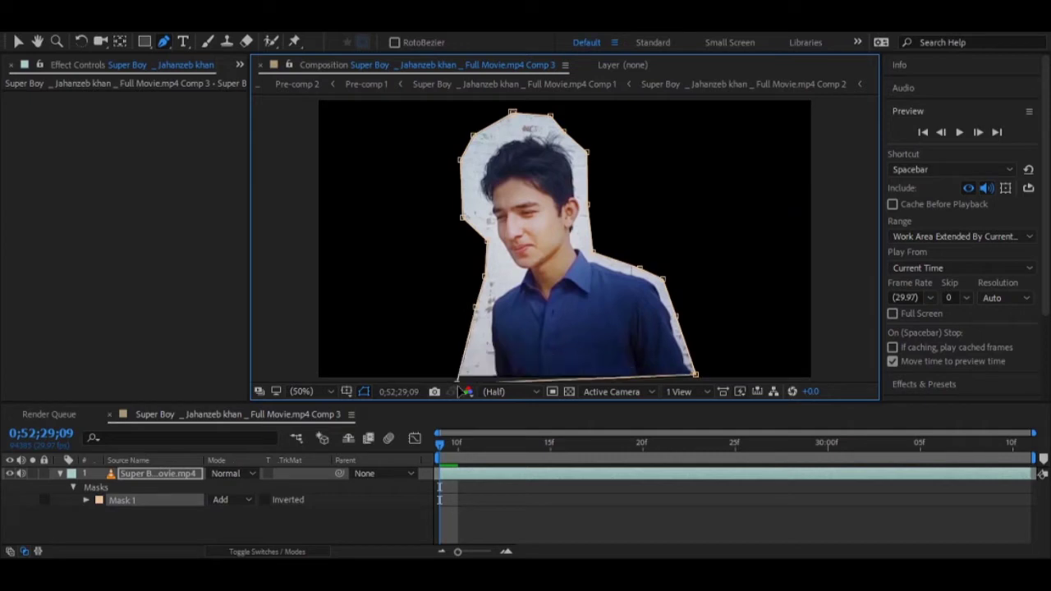
pyautogui.moveTo(697, 375); pyautogui.dragTo(705, 383)
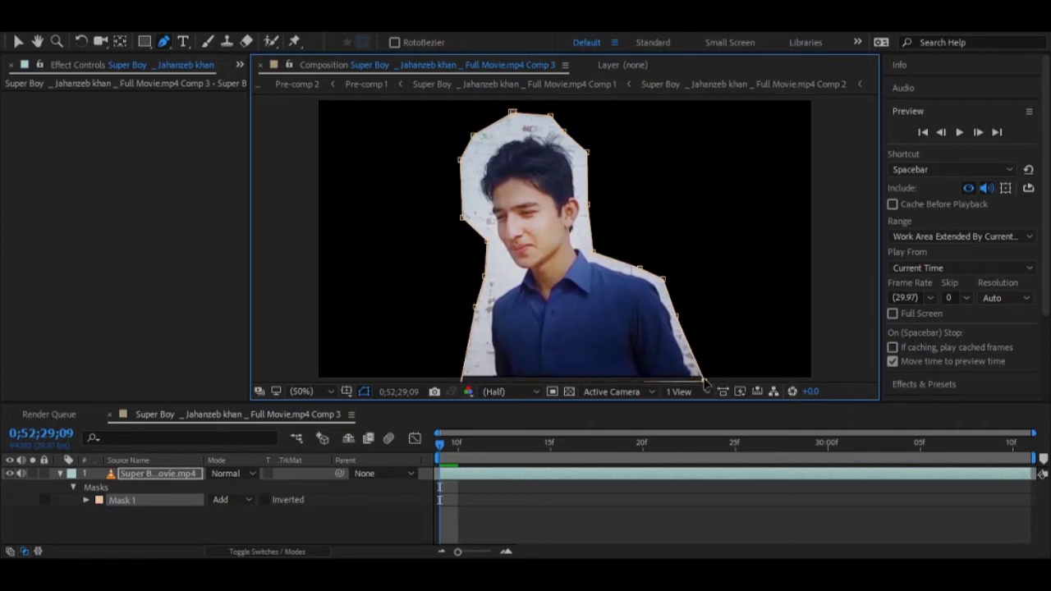
# Turn on Mask Path keyframing for the video layer's mask at 0;52;29;09
pyautogui.click(156, 476)
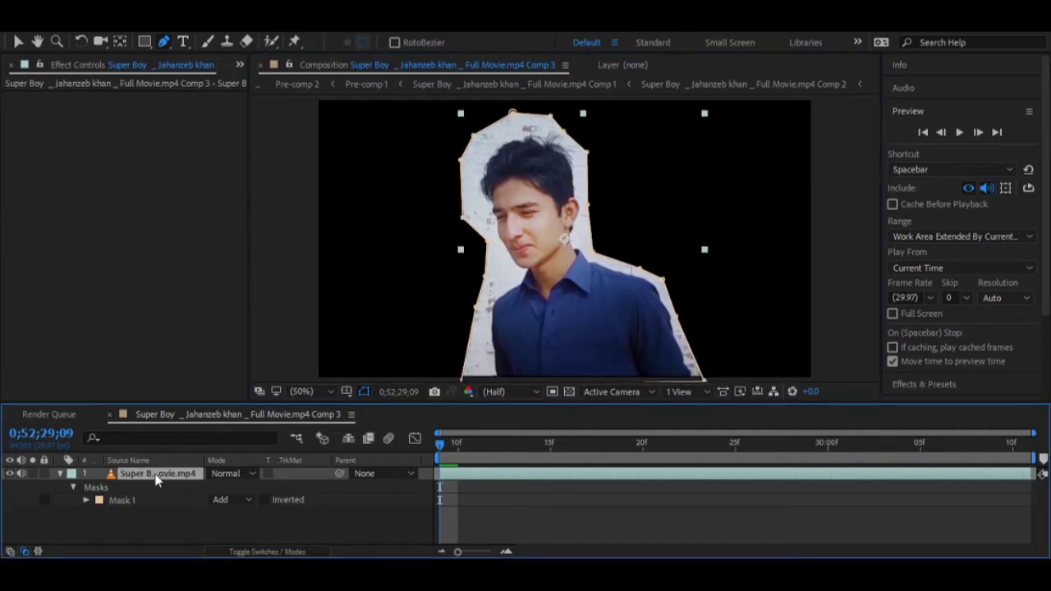
pyautogui.press('m')
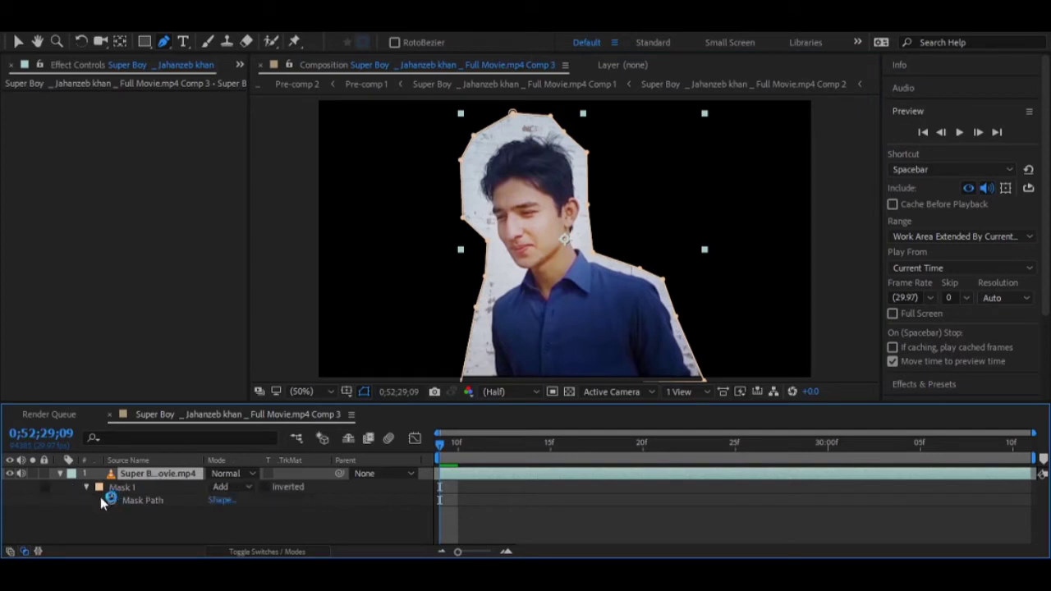
pyautogui.click(111, 499)
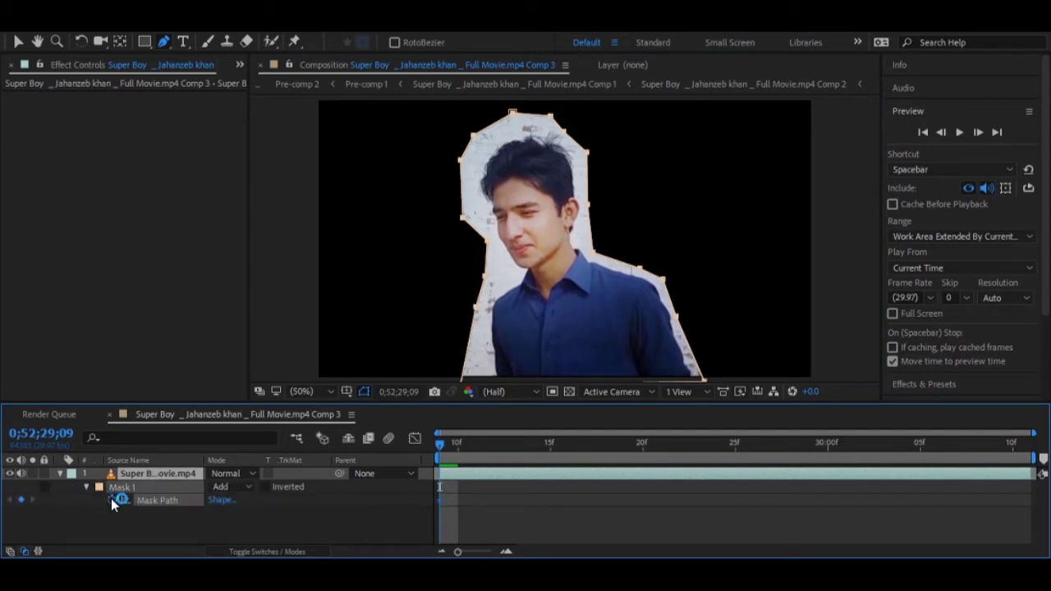
# At 0;52;29;15, shift the whole mask path slightly right and down to follow the man, adding a keyframe
pyautogui.click(550, 445)
pyautogui.click(63, 128)
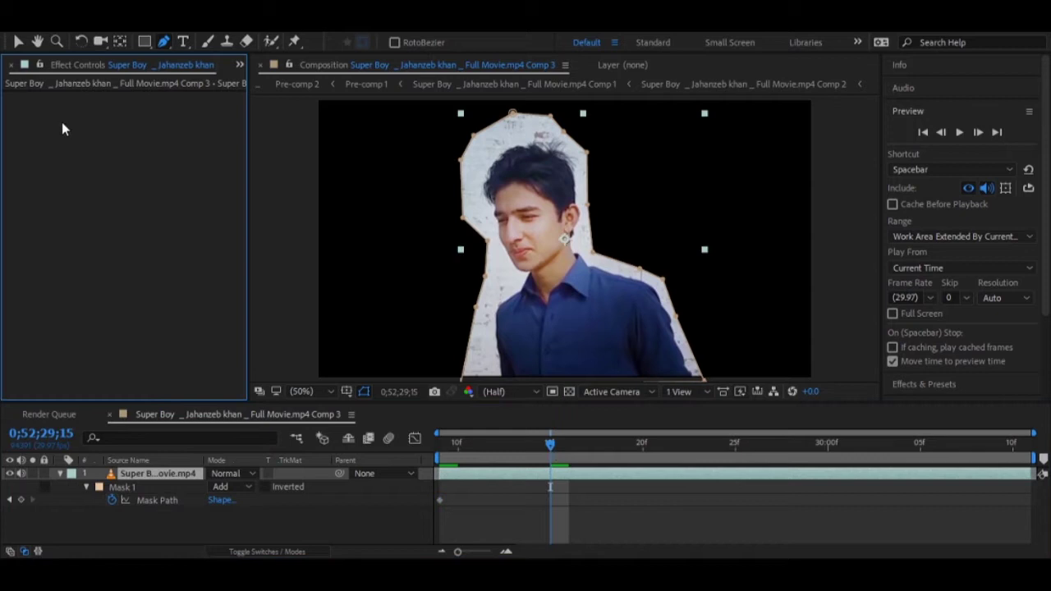
pyautogui.click(18, 41)
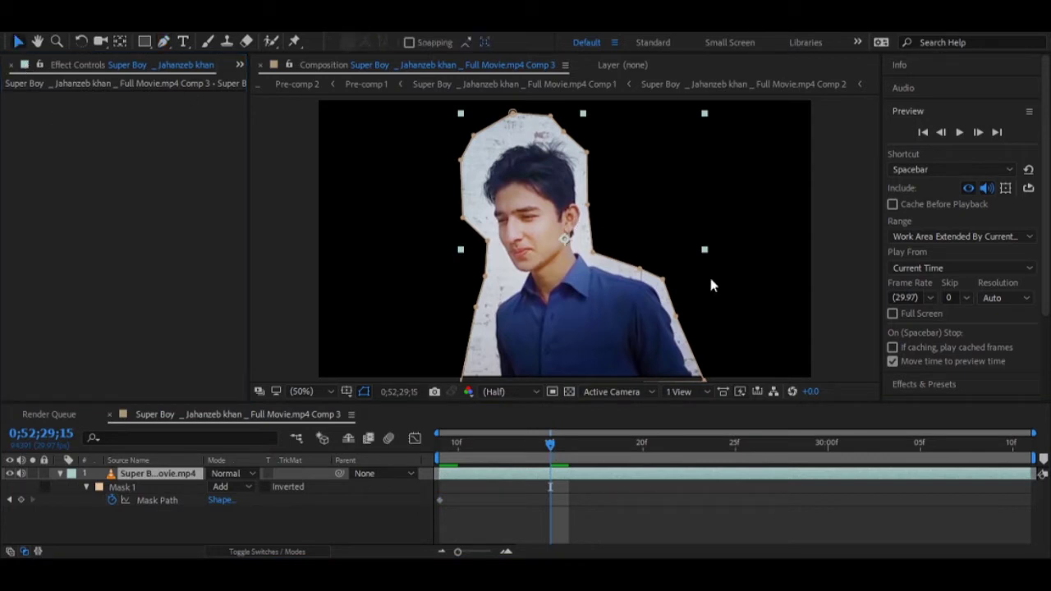
pyautogui.click(172, 498)
pyautogui.moveTo(667, 283); pyautogui.dragTo(678, 291)
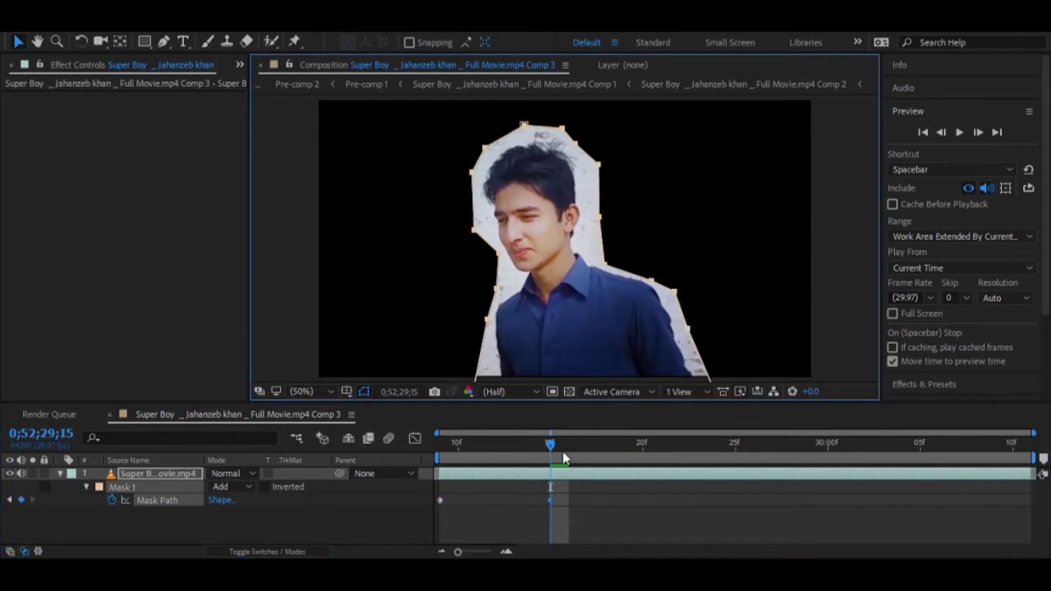
# At 0;52;29;22, reposition the whole mask path slightly lower around the man, adding a Mask Path keyframe
pyautogui.click(675, 450)
pyautogui.click(675, 300)
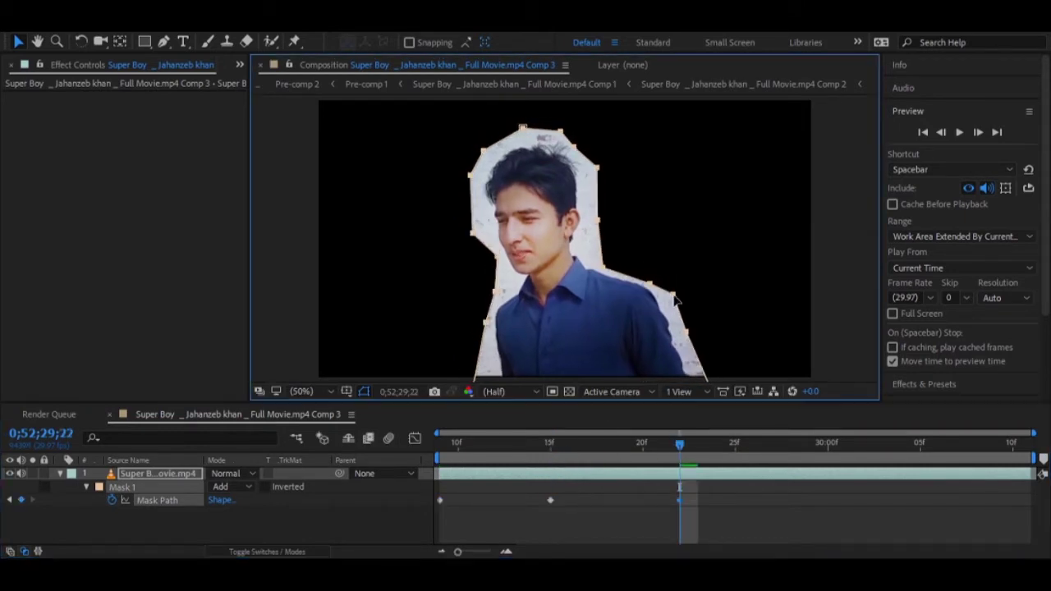
pyautogui.moveTo(673, 295); pyautogui.dragTo(678, 306)
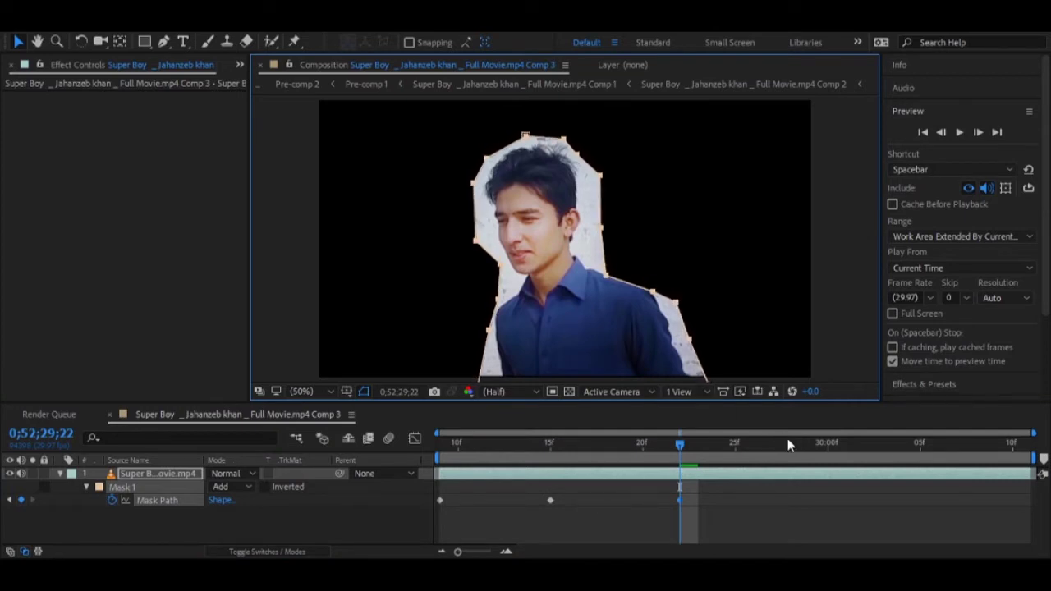
# Check the mask at 0;52;29;19, and at 0;52;30;01 shift the whole path up and left around the man as a keyframe
pyautogui.click(621, 447)
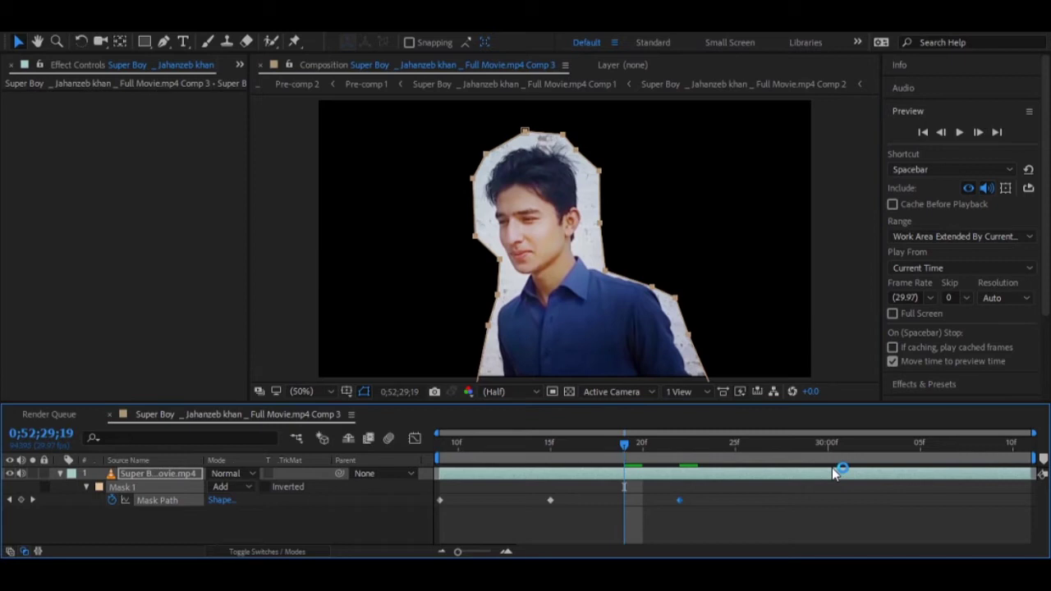
pyautogui.click(846, 446)
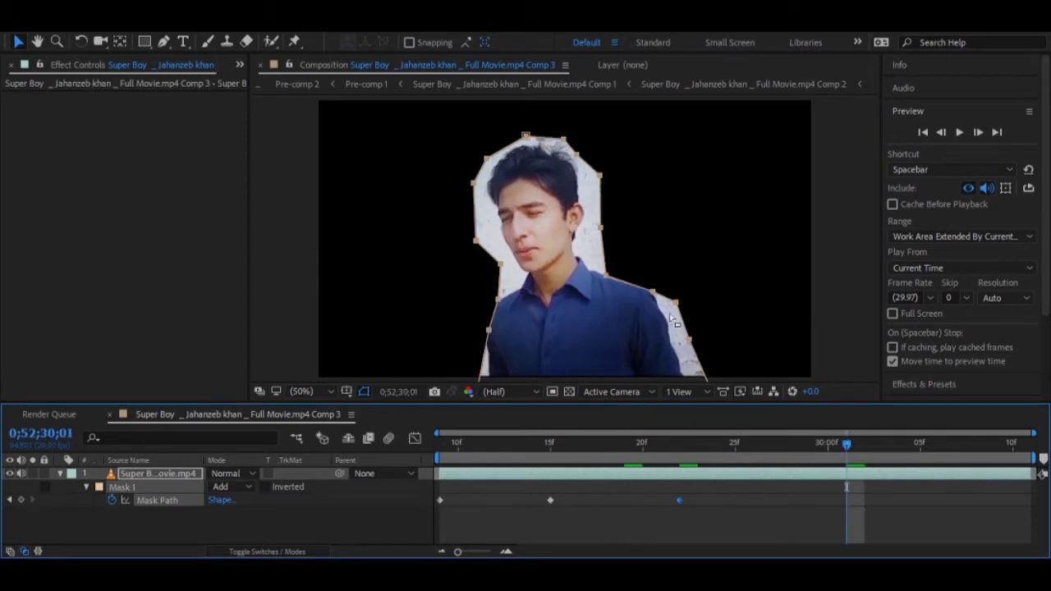
pyautogui.moveTo(657, 297); pyautogui.dragTo(650, 285)
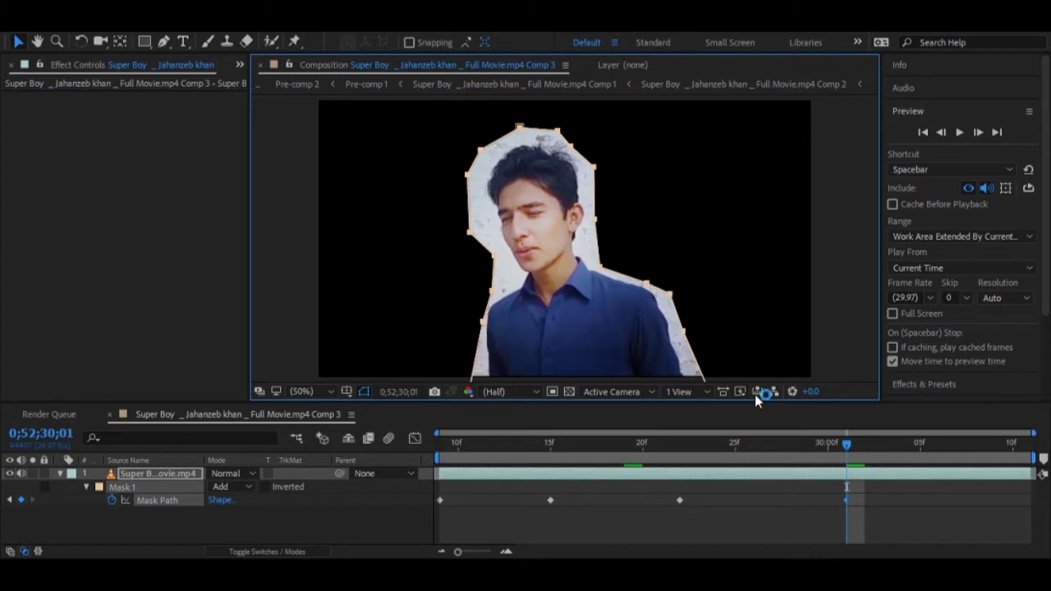
# At 0;52;30;10, shift the whole mask path left so it covers the man's shoulder, adding a Mask Path keyframe
pyautogui.click(773, 450)
pyautogui.click(1013, 451)
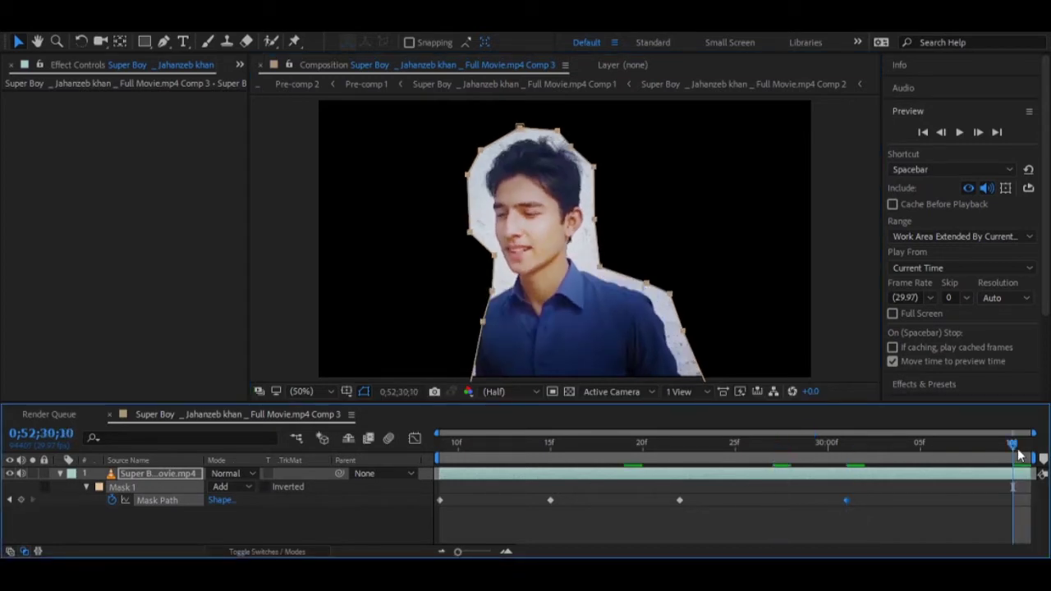
pyautogui.click(482, 323)
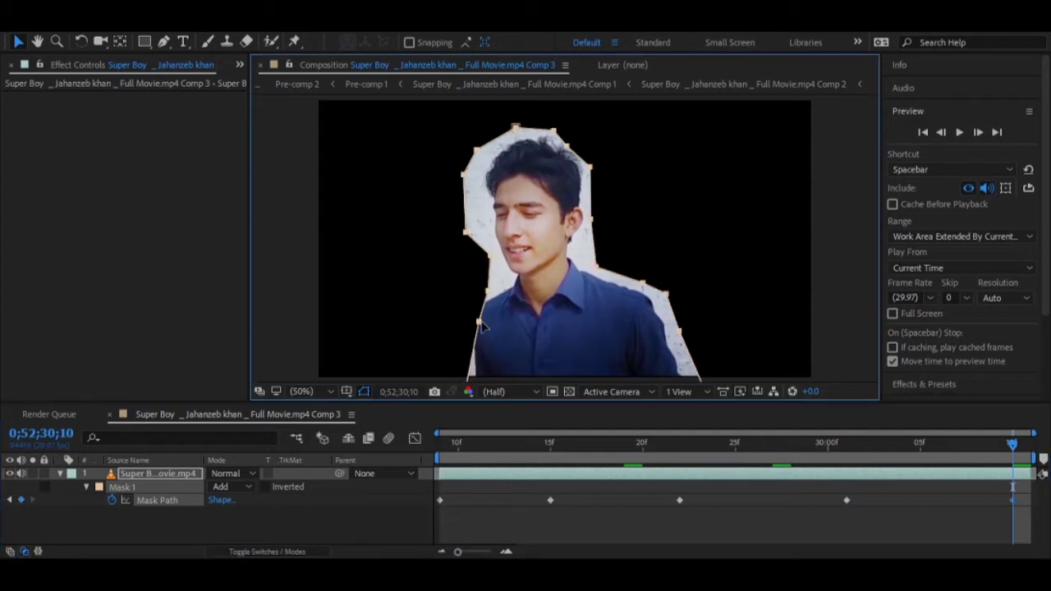
pyautogui.moveTo(482, 321); pyautogui.dragTo(475, 320)
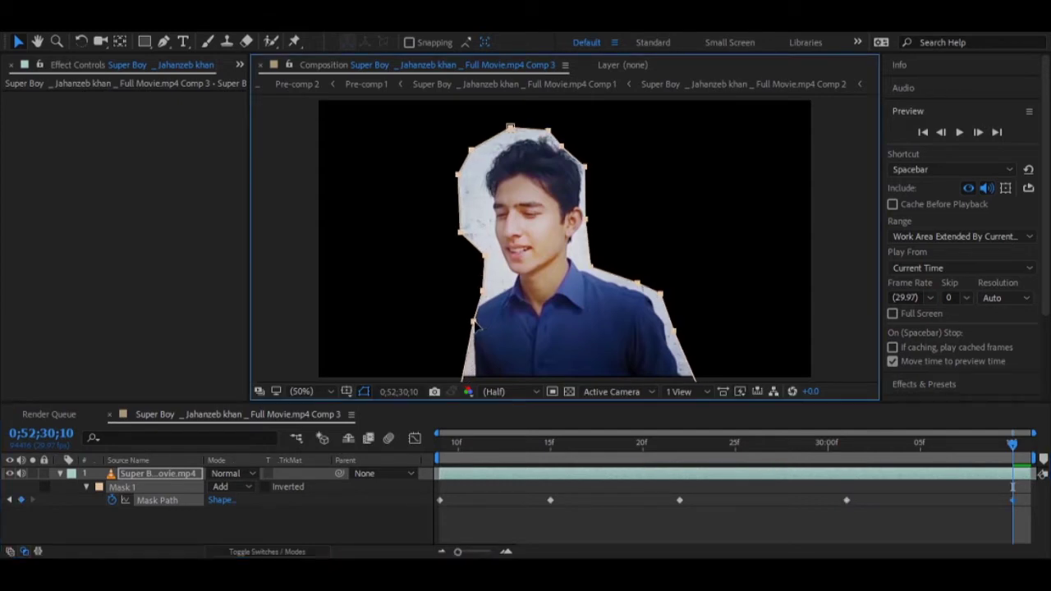
# Check how the mask fits the man at frames between the Mask Path keyframes, ending at 0;52;29;16
pyautogui.click(944, 454)
pyautogui.click(902, 451)
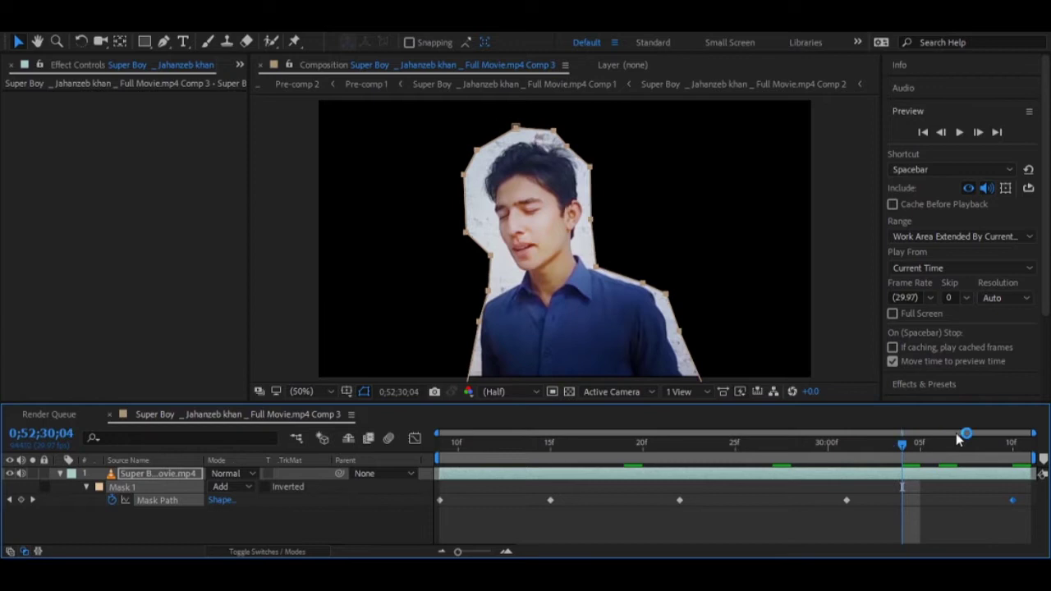
pyautogui.click(578, 454)
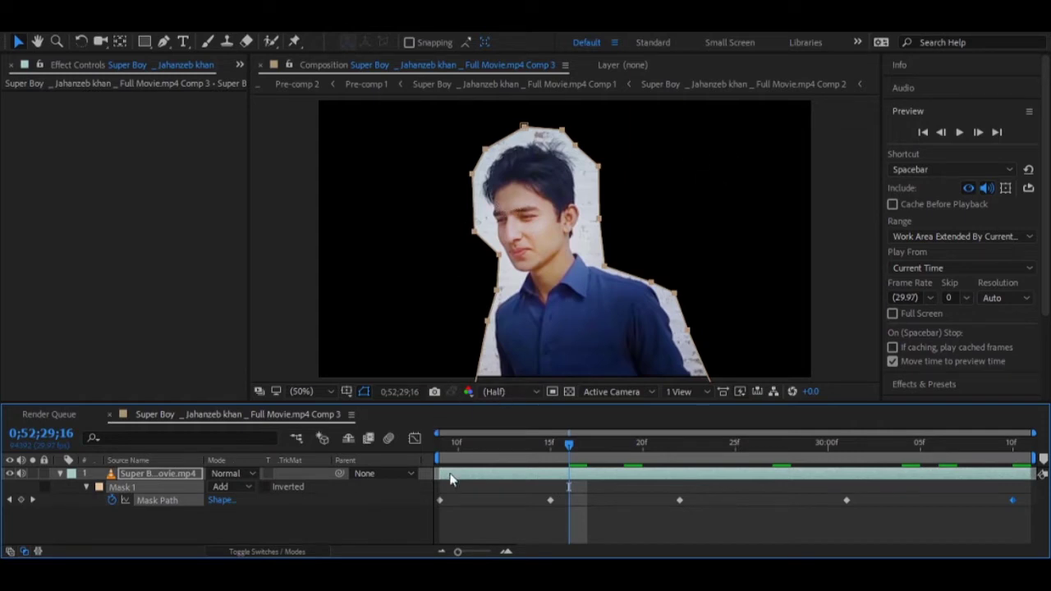
# Apply the Curves effect to the masked video layer and raise the upper part of the RGB curve to brighten it
pyautogui.click(144, 475)
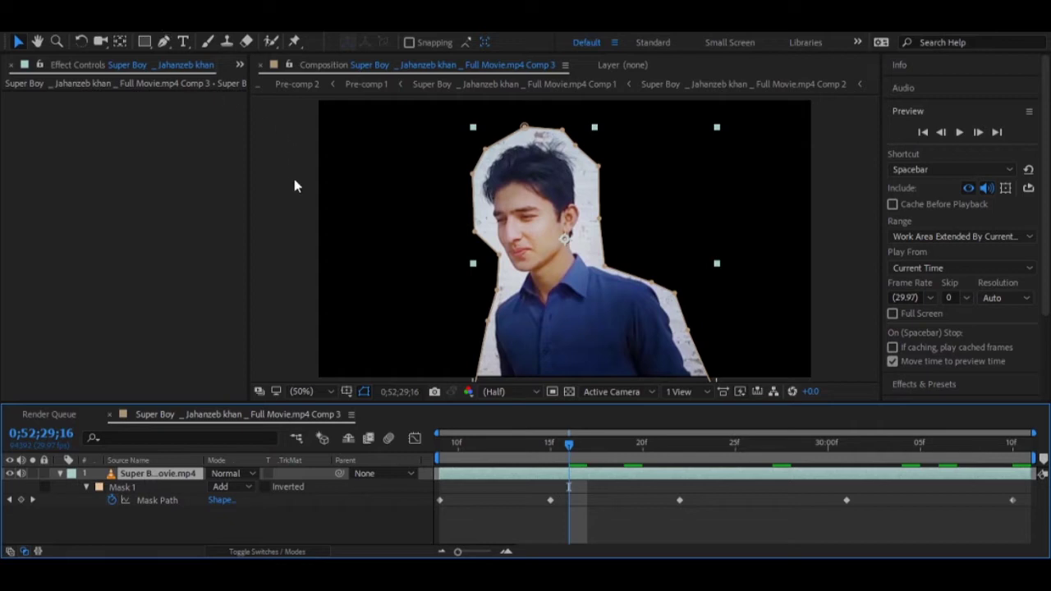
pyautogui.hotkey('ctrl', 'alt', 'shift', 'e')
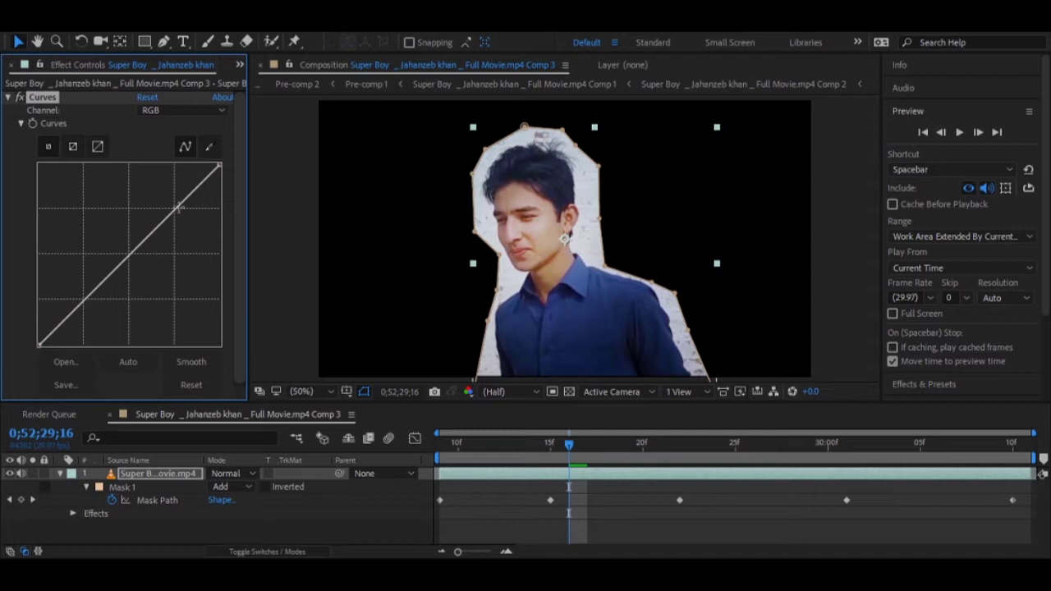
pyautogui.moveTo(175, 207); pyautogui.dragTo(162, 198)
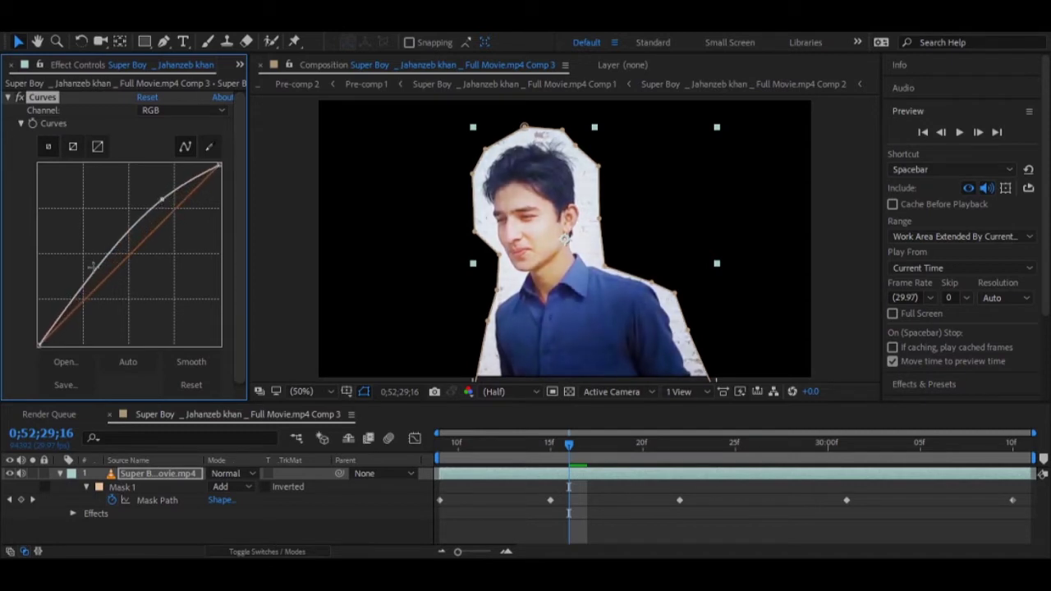
# Shape the RGB curve into an S by lowering the shadows and steepening the highlights to boost the masked footage's contrast
pyautogui.moveTo(79, 298); pyautogui.dragTo(93, 313)
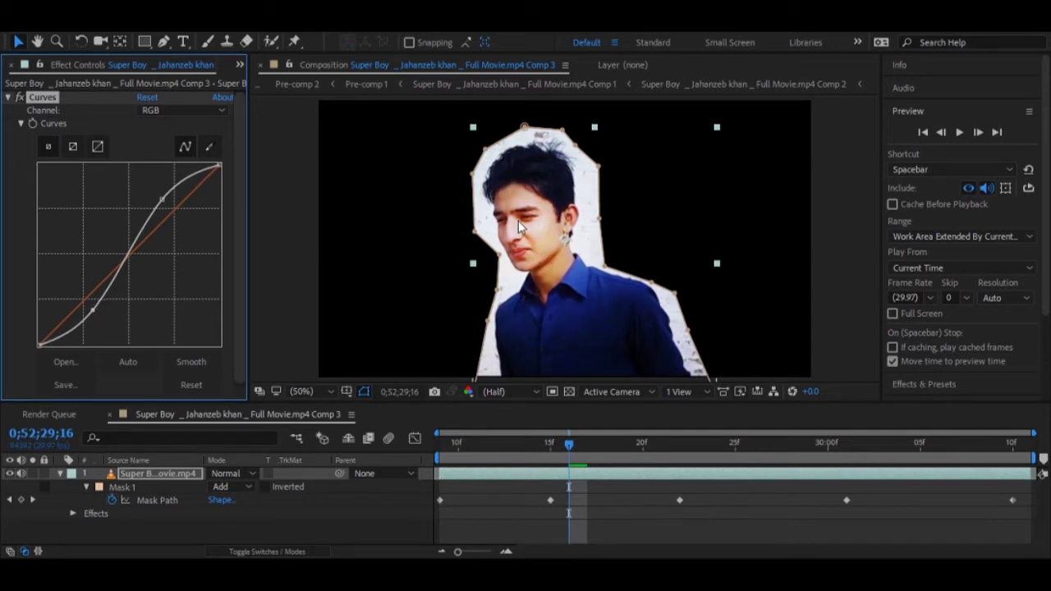
pyautogui.moveTo(93, 311); pyautogui.dragTo(101, 310)
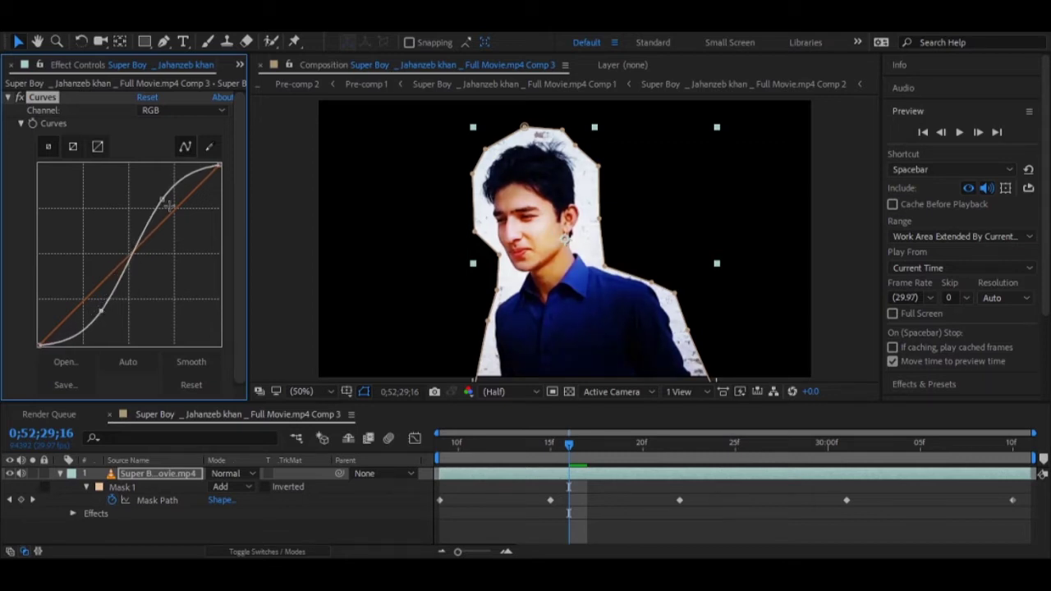
pyautogui.moveTo(165, 198); pyautogui.dragTo(153, 197)
pyautogui.moveTo(101, 309)
pyautogui.mouseDown()
pyautogui.moveTo(106, 320)
pyautogui.moveTo(104, 310)
pyautogui.mouseUp()
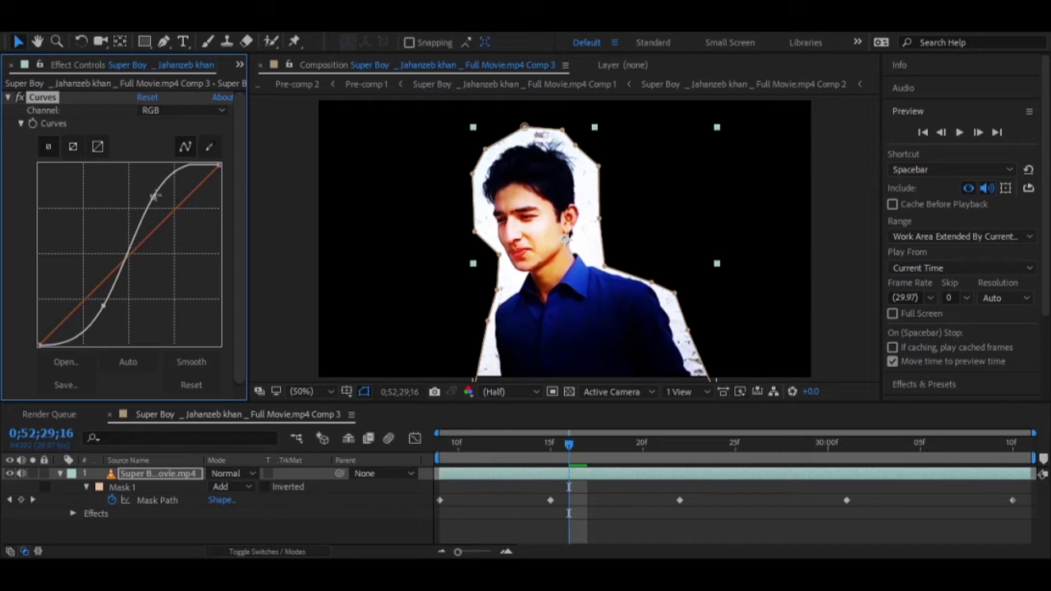
pyautogui.moveTo(155, 196)
pyautogui.mouseDown()
pyautogui.moveTo(159, 206)
pyautogui.moveTo(157, 196)
pyautogui.mouseUp()
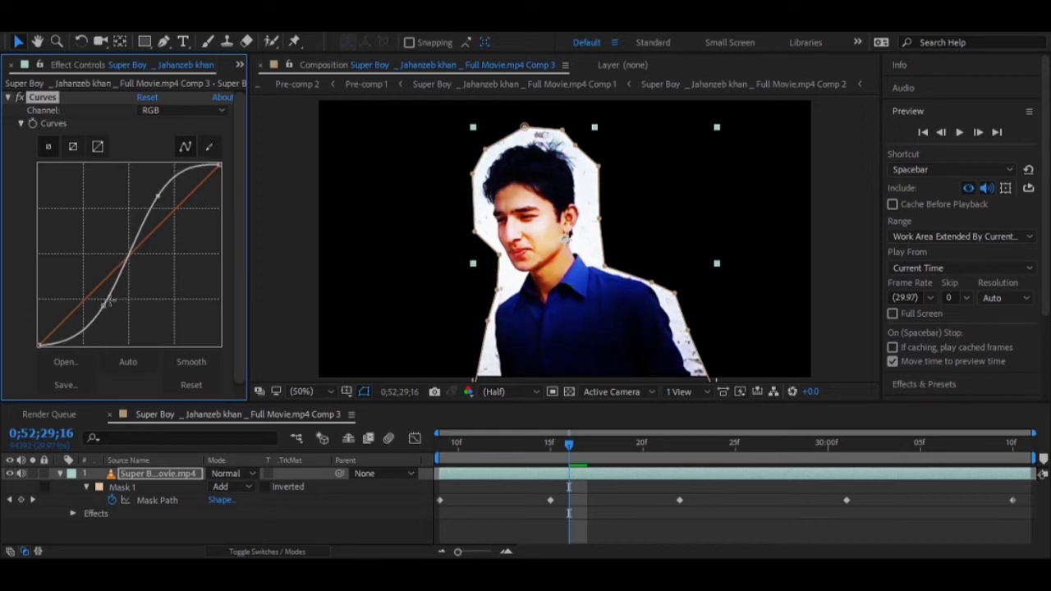
pyautogui.moveTo(105, 307); pyautogui.dragTo(98, 309)
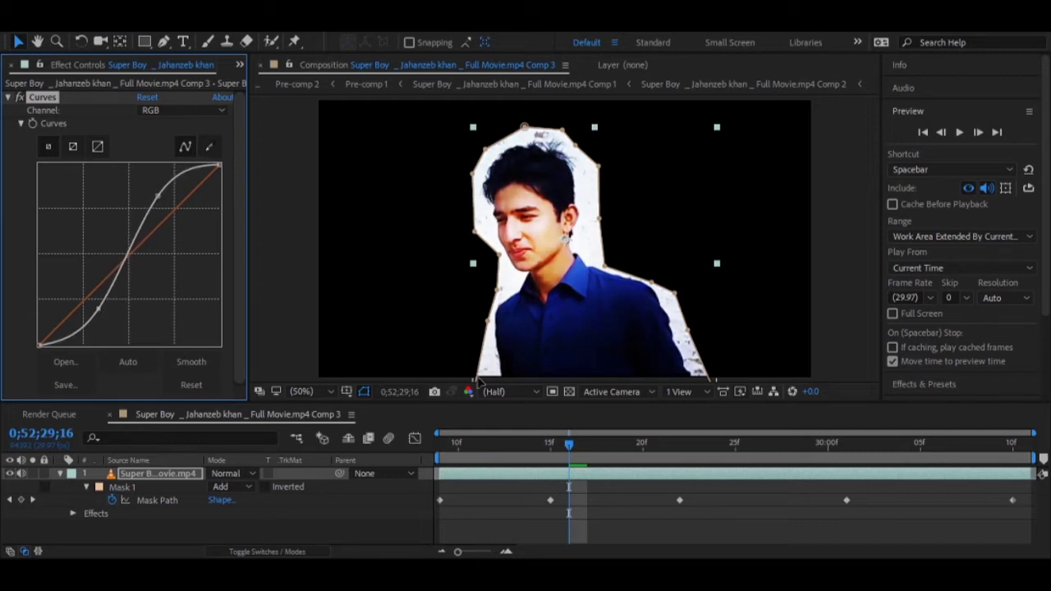
pyautogui.click(18, 98)
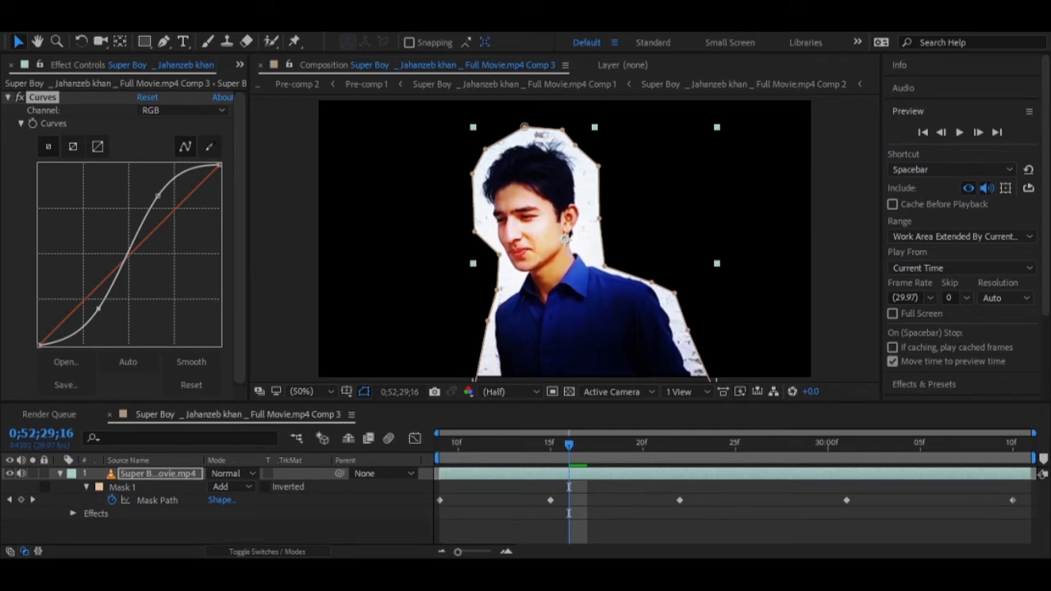
pyautogui.press('F3')
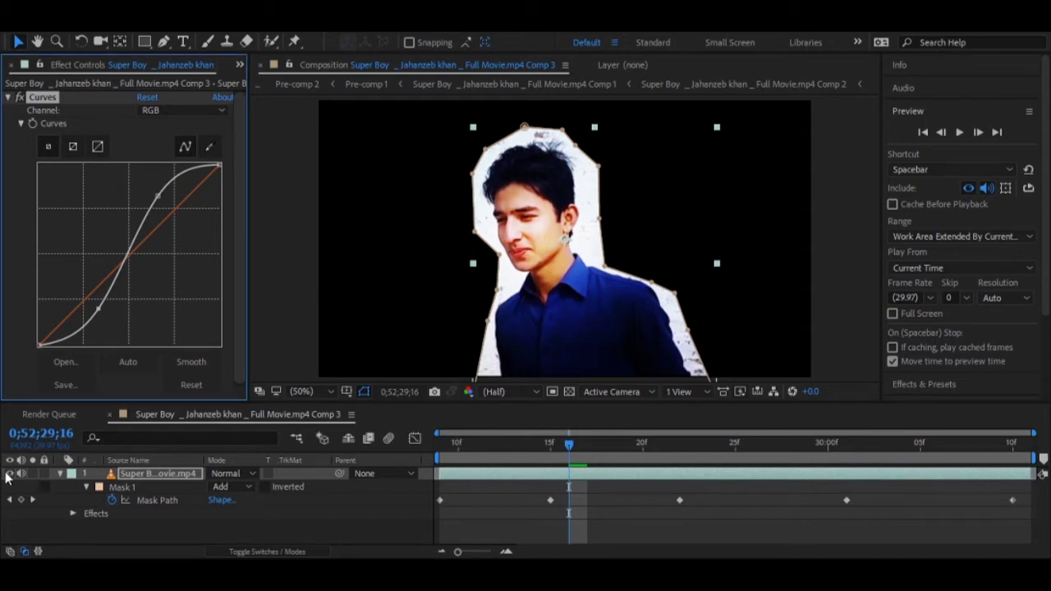
# Add a full-frame white solid and place it below the masked video layer
pyautogui.click(60, 474)
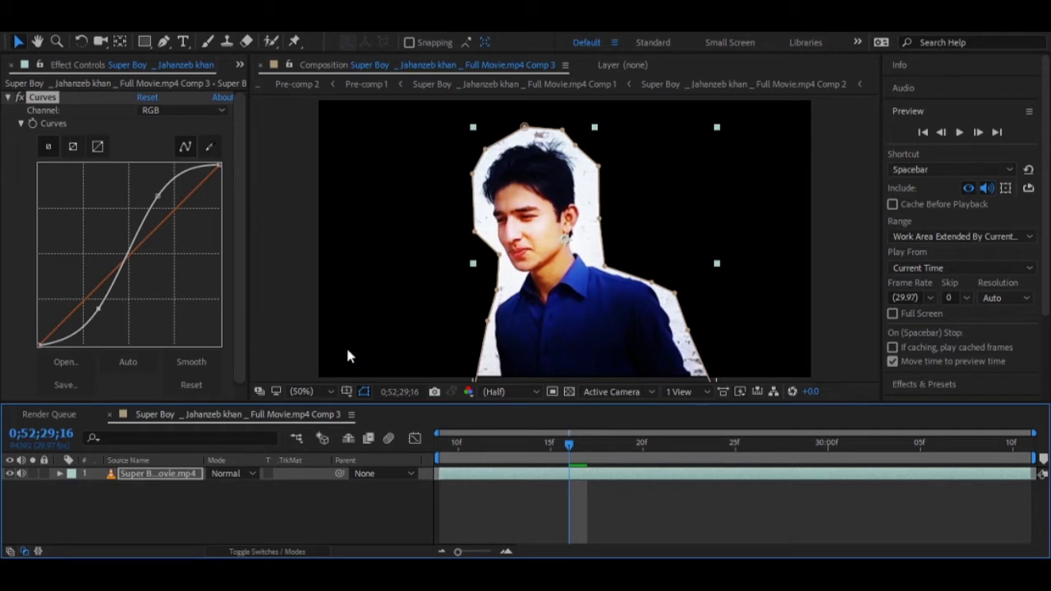
pyautogui.hotkey('ctrl', 'i')
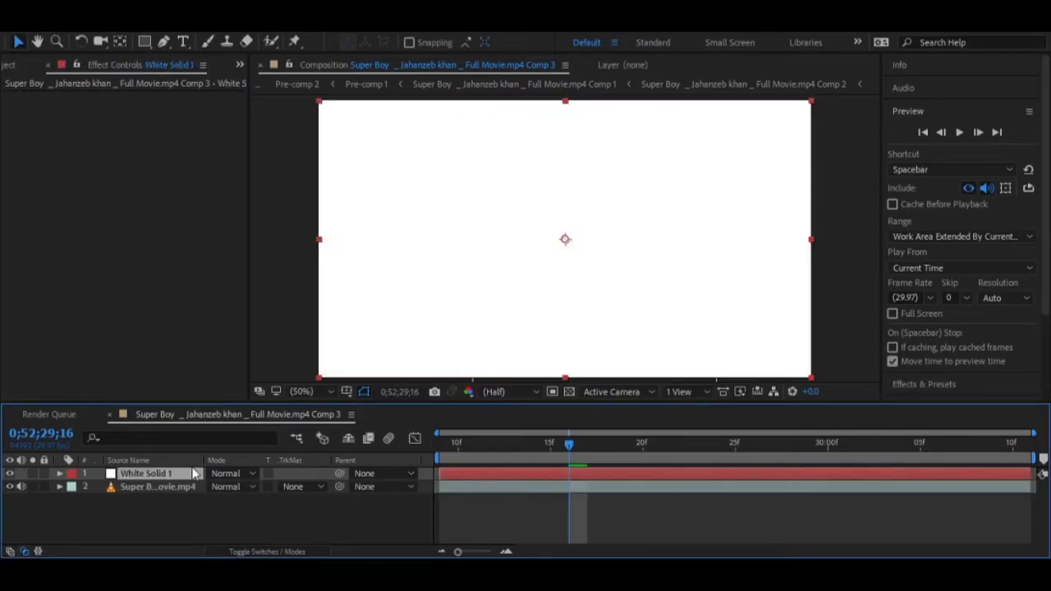
pyautogui.moveTo(145, 474); pyautogui.dragTo(147, 499)
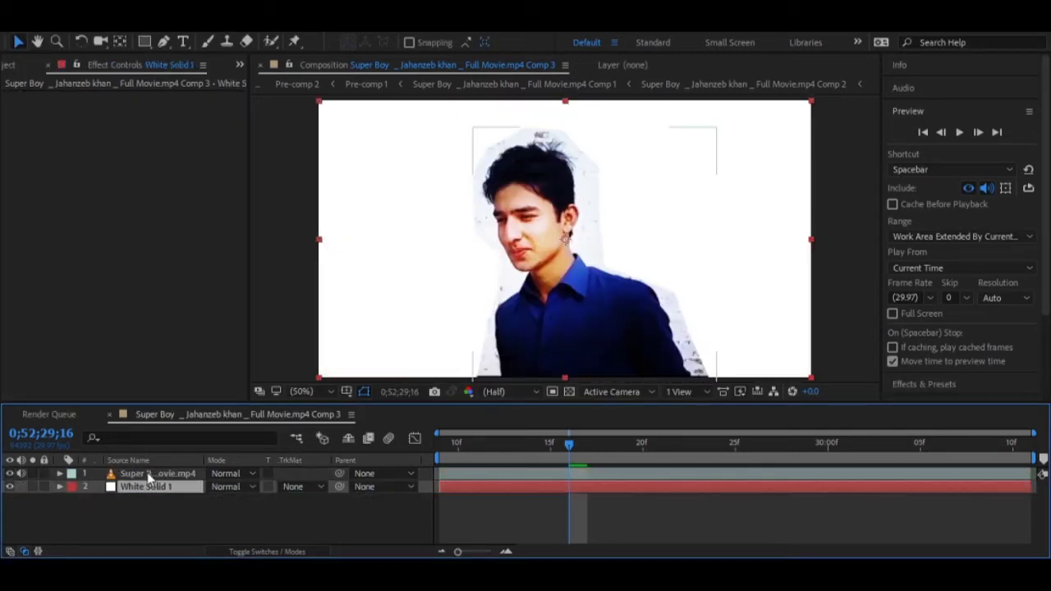
# Pre-compose the masked clip and key it with Difference Matte against the hidden White Solid 1, using a Matching Tolerance of 28%
pyautogui.click(147, 473)
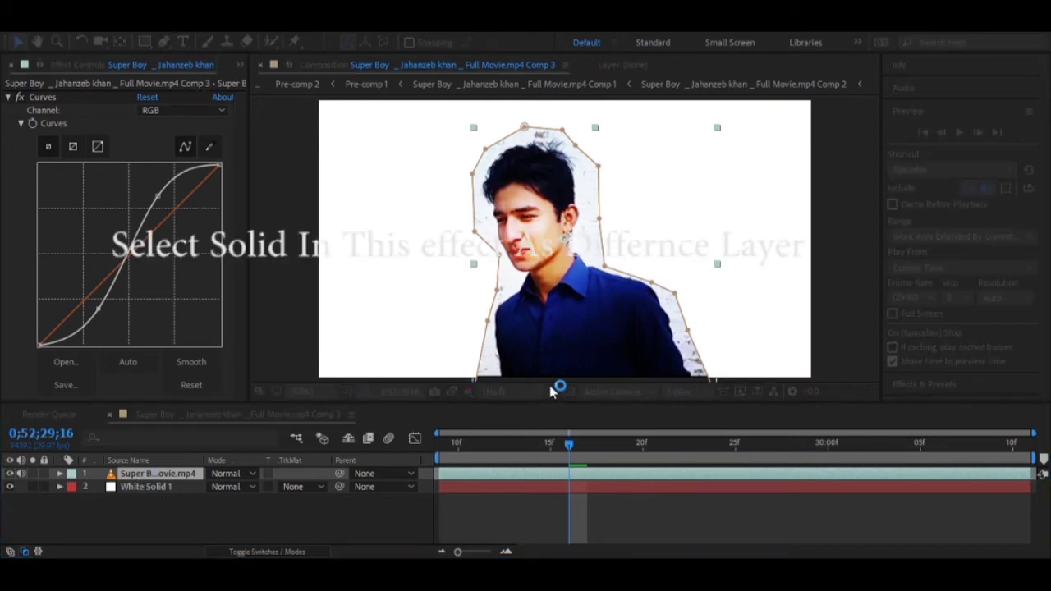
pyautogui.click(9, 487)
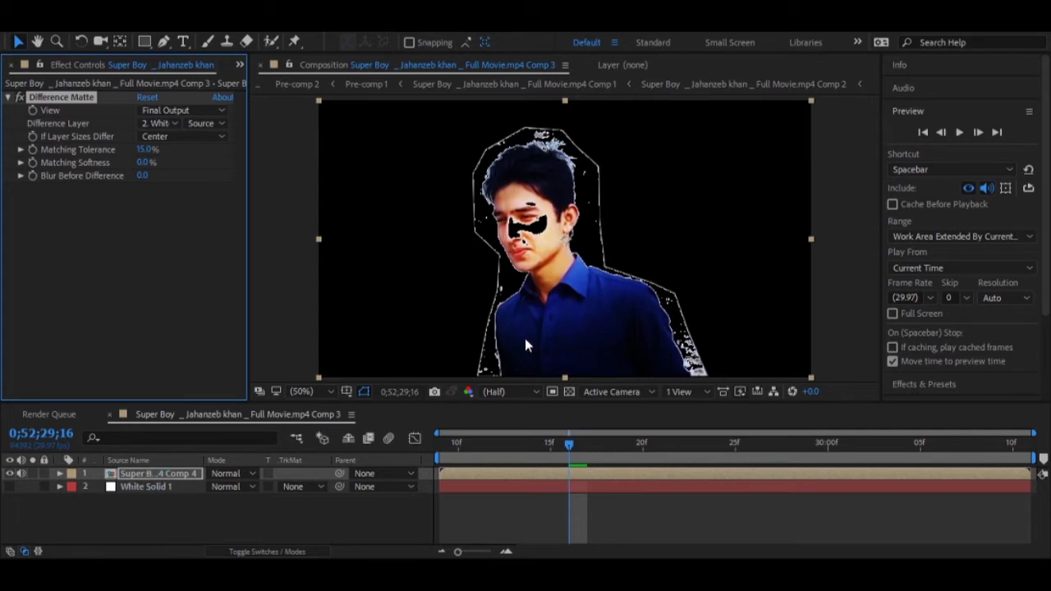
pyautogui.click(9, 486)
pyautogui.click(9, 486)
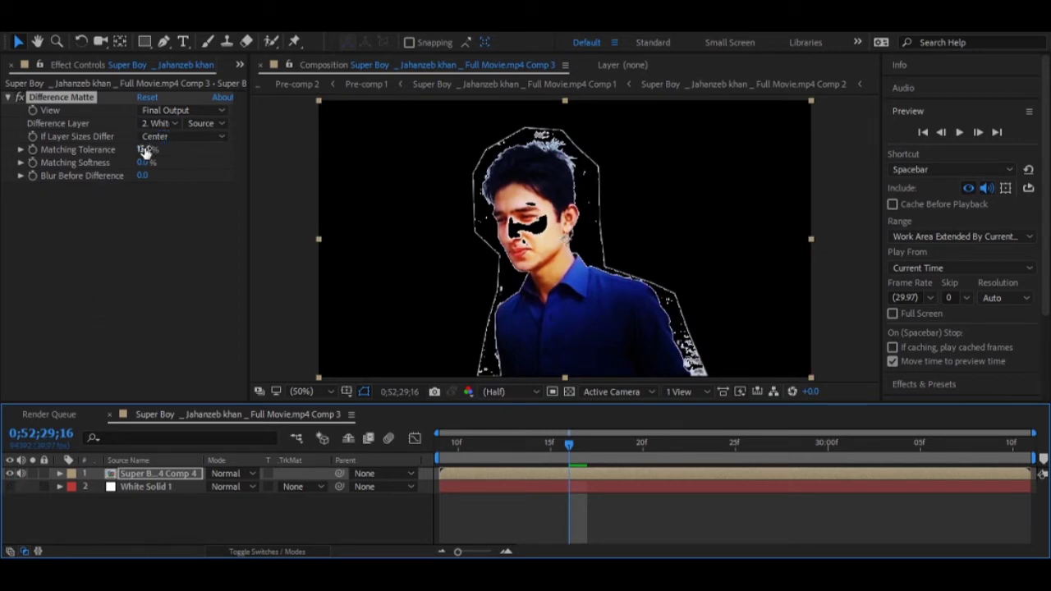
pyautogui.moveTo(145, 153)
pyautogui.mouseDown()
pyautogui.moveTo(131, 149)
pyautogui.moveTo(153, 150)
pyautogui.mouseUp()
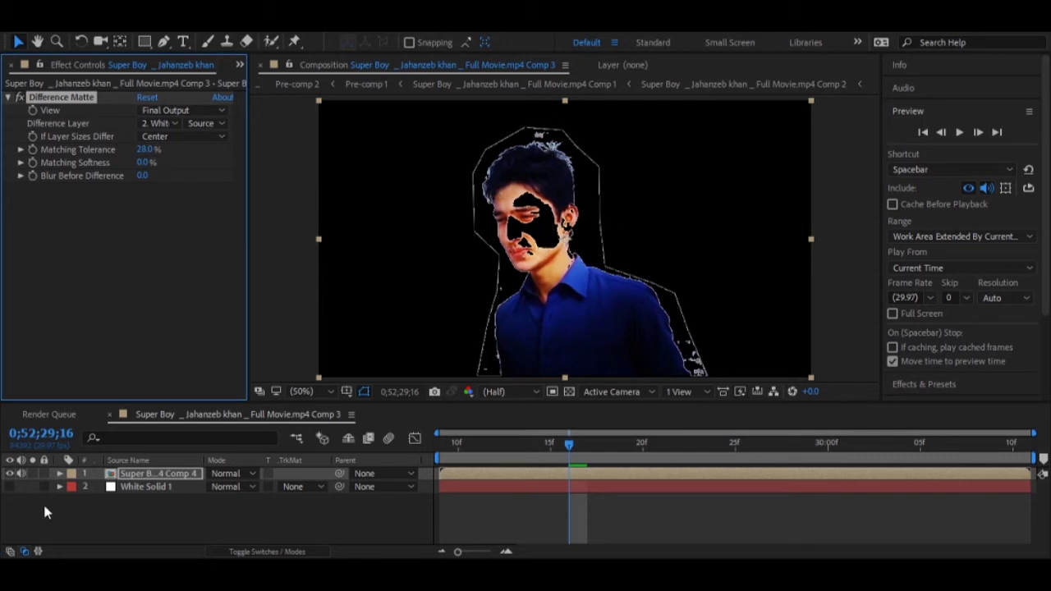
# Duplicate the pre-composed layer and remove the Difference Matte effect from the upper copy
pyautogui.click(134, 475)
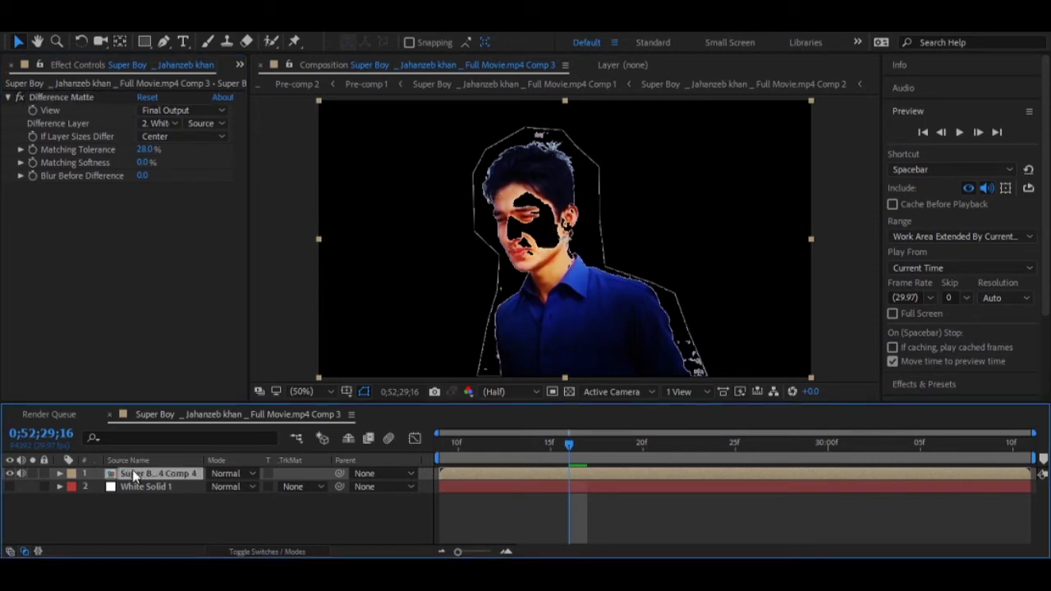
pyautogui.hotkey('ctrl', 'd')
pyautogui.click(41, 95)
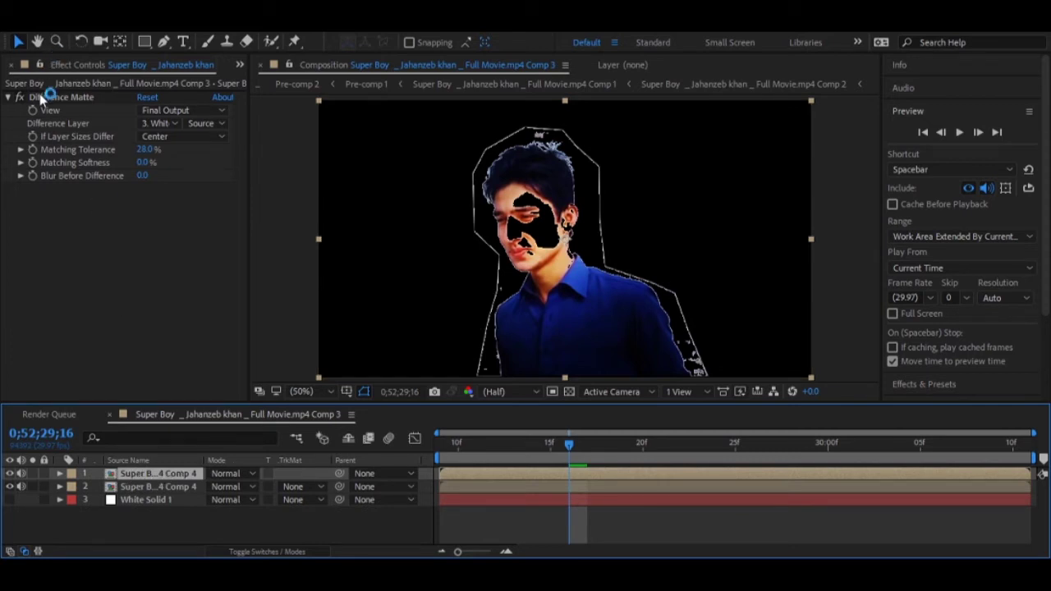
pyautogui.press('Delete')
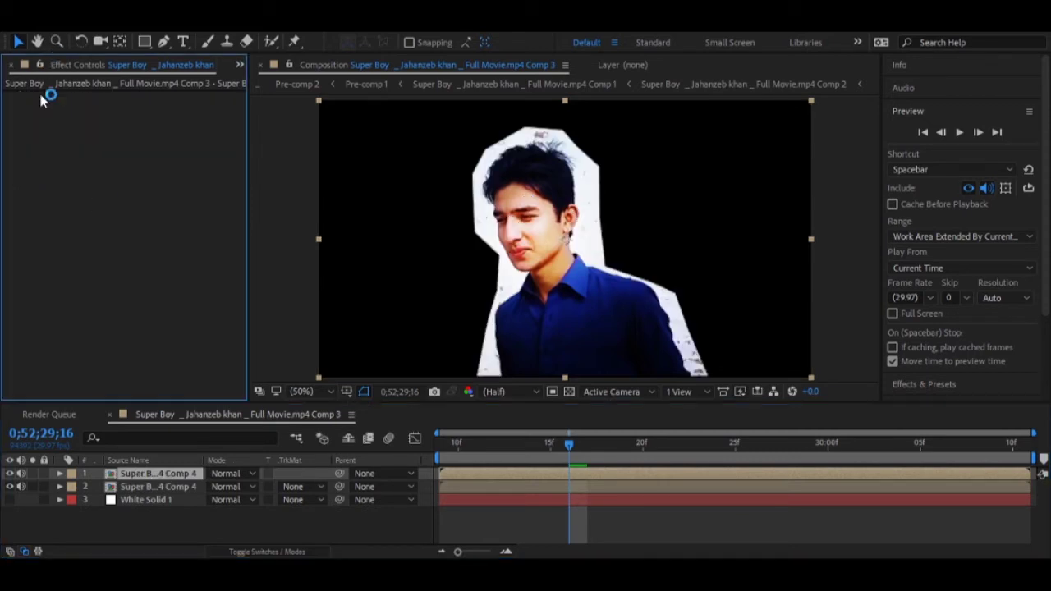
# Draw a closed eight-point Pen mask around the man's face on the upper copy and compare the result without that layer
pyautogui.click(163, 41)
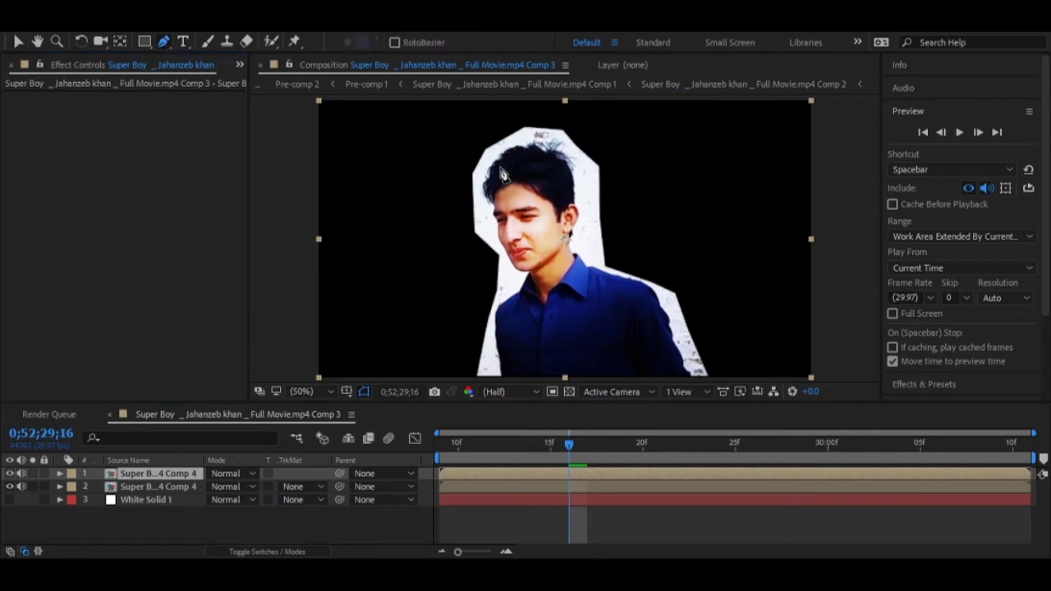
pyautogui.click(503, 188)
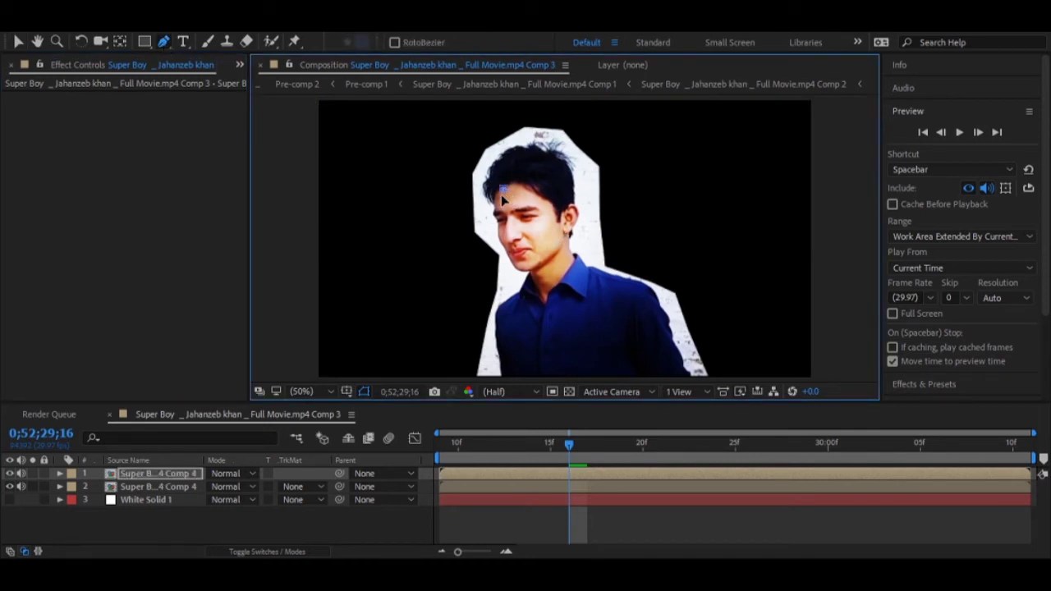
pyautogui.click(500, 218)
pyautogui.click(509, 248)
pyautogui.click(527, 271)
pyautogui.click(555, 263)
pyautogui.click(566, 232)
pyautogui.click(562, 186)
pyautogui.click(532, 159)
pyautogui.click(504, 190)
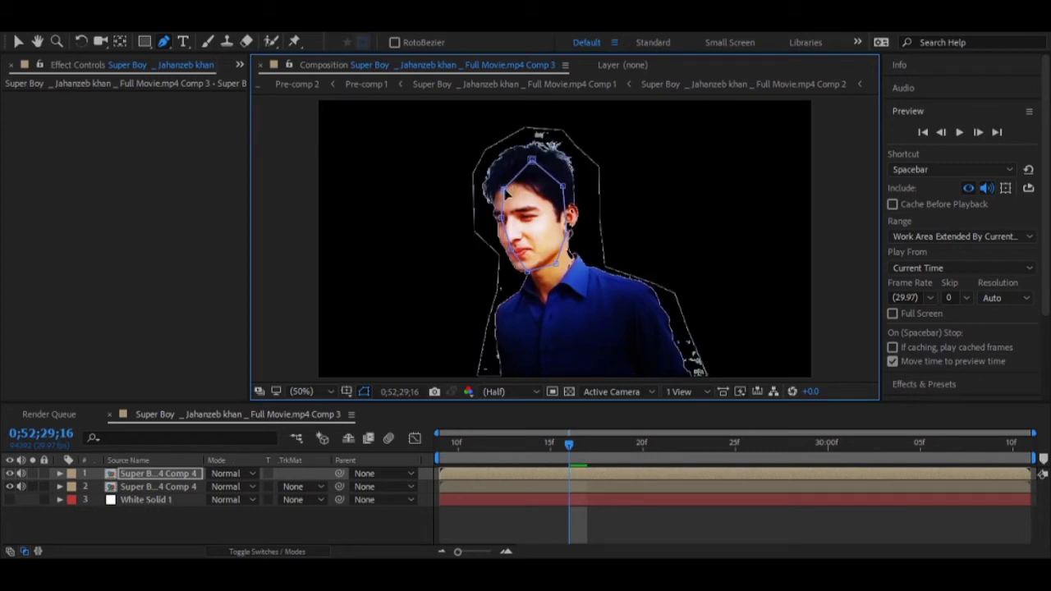
pyautogui.click(10, 474)
pyautogui.click(9, 473)
pyautogui.click(10, 474)
pyautogui.click(10, 474)
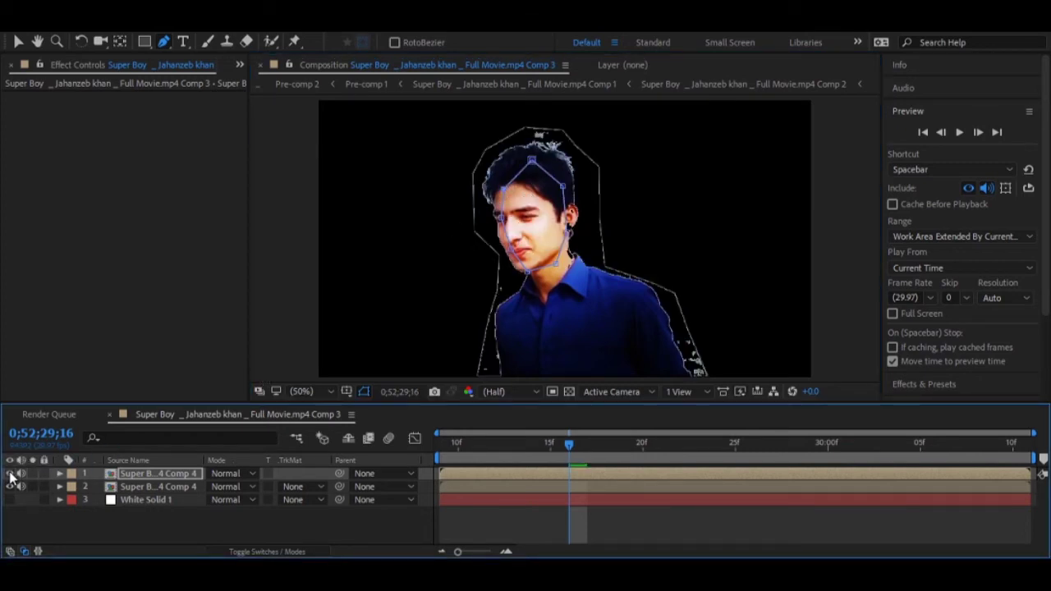
# Start Mask Path keyframing for the face mask at 0;52;29;16 and check the mask at 0;52;29;09
pyautogui.click(122, 475)
pyautogui.press('m')
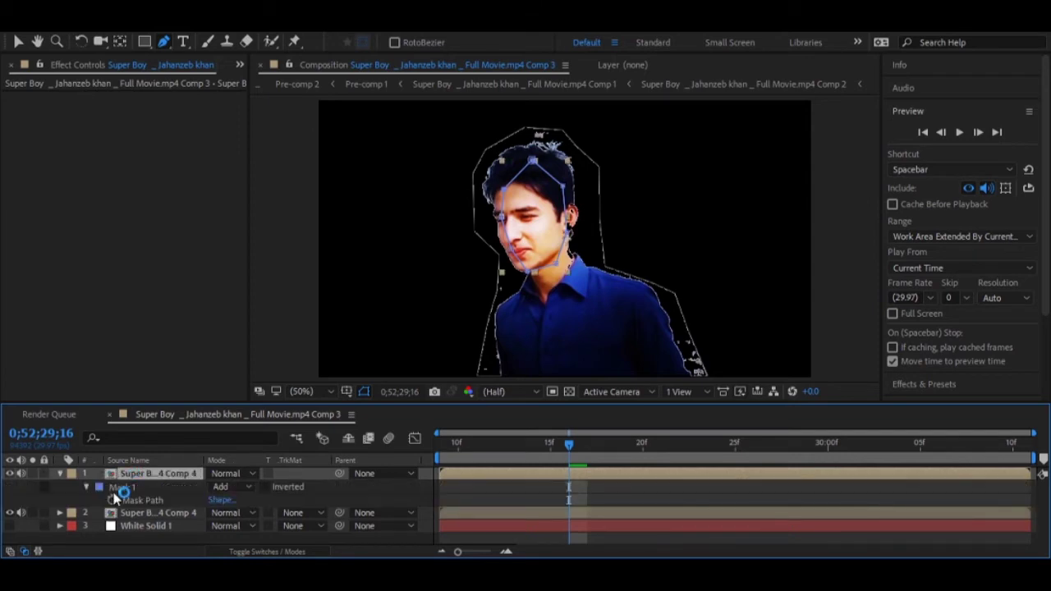
pyautogui.moveTo(566, 445); pyautogui.dragTo(412, 449)
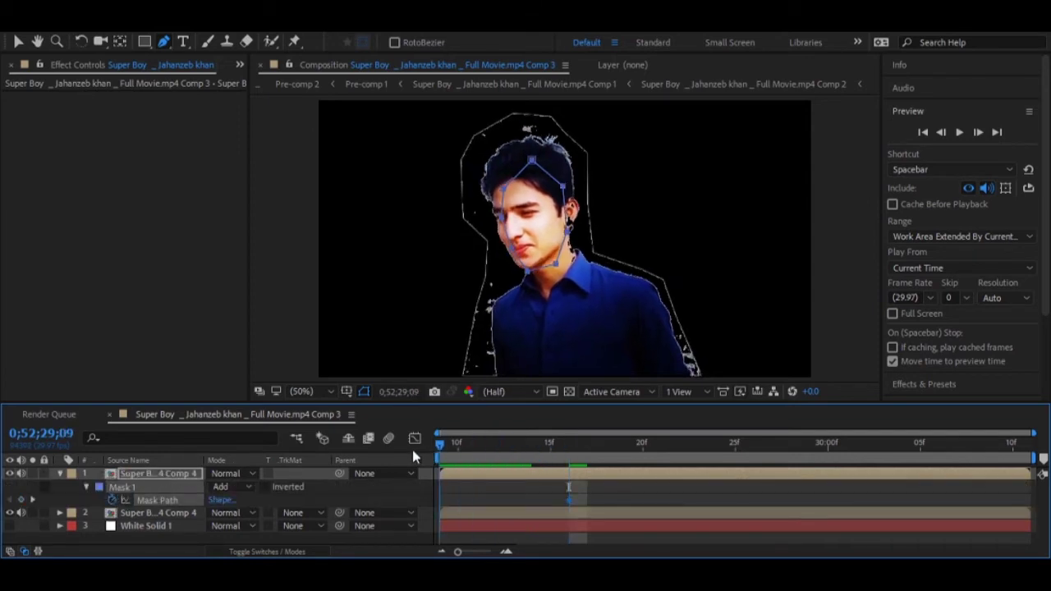
# At 0;52;30;02, move the face mask's point below the ear outward to cover the ear, as a Mask Path keyframe
pyautogui.click(865, 445)
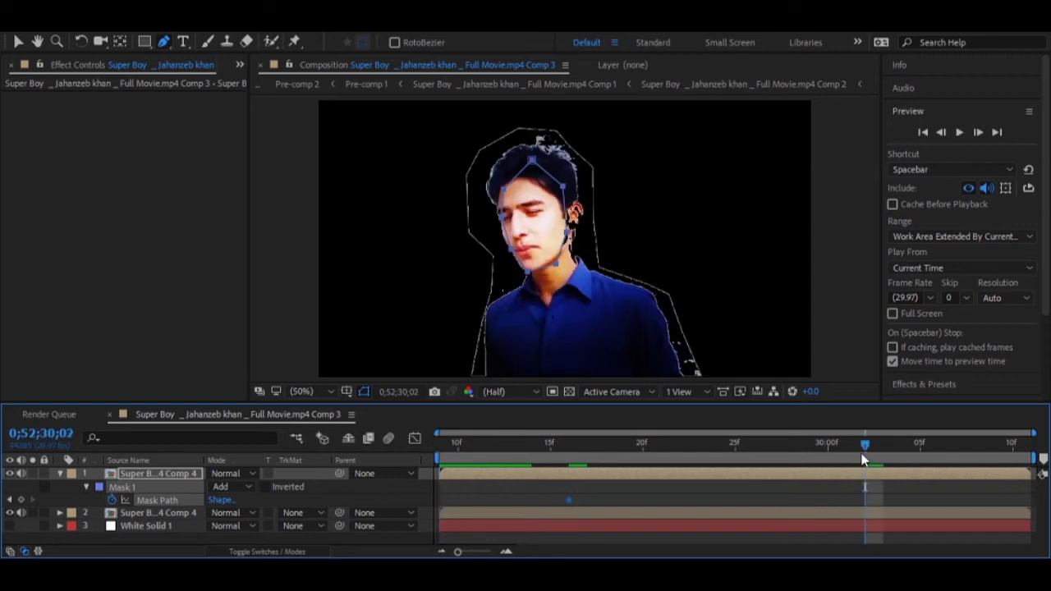
pyautogui.click(18, 42)
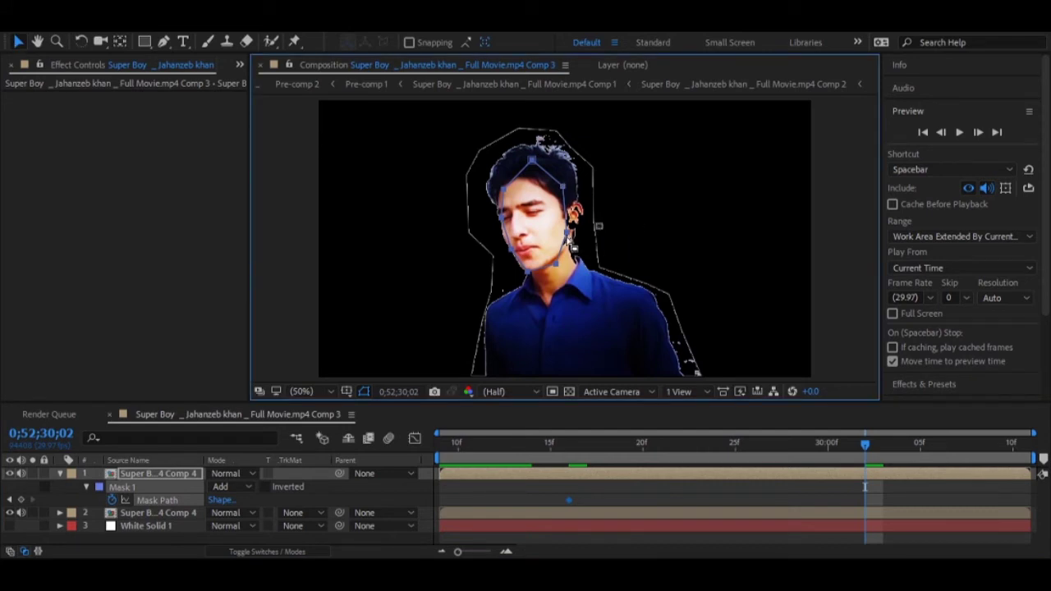
pyautogui.doubleClick(567, 233)
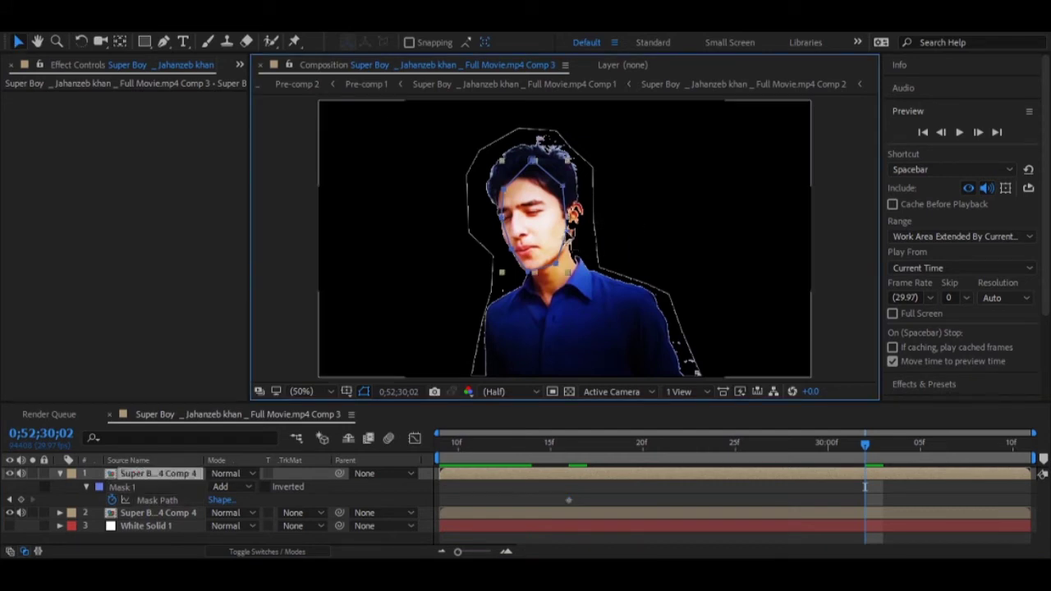
pyautogui.doubleClick(569, 231)
pyautogui.moveTo(566, 236); pyautogui.dragTo(580, 215)
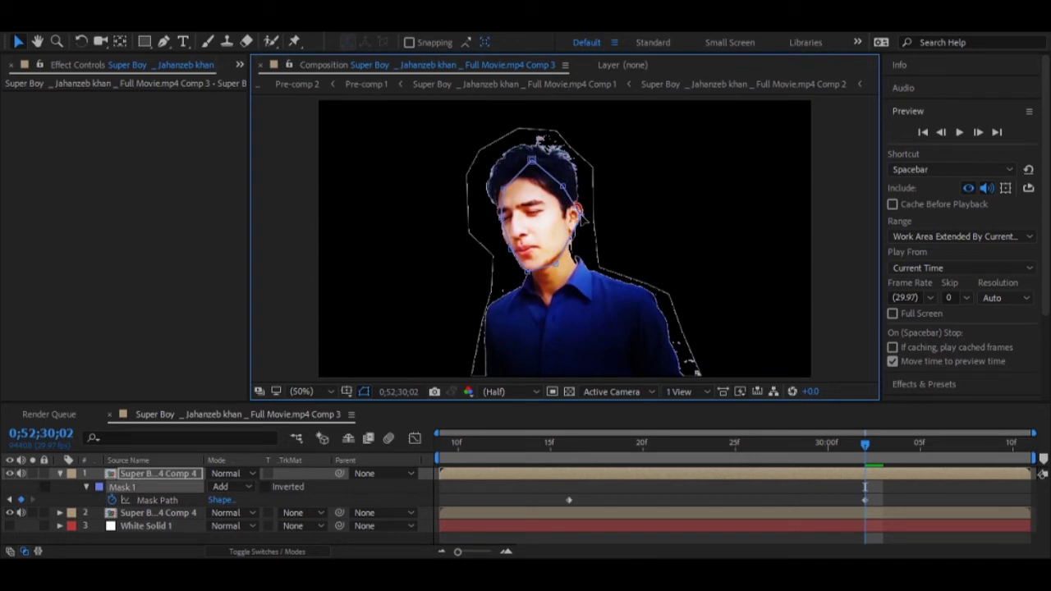
# At 0;52;30;09, shift the face mask's chin point left to cover the chin, adding a Mask Path keyframe
pyautogui.click(995, 447)
pyautogui.click(529, 273)
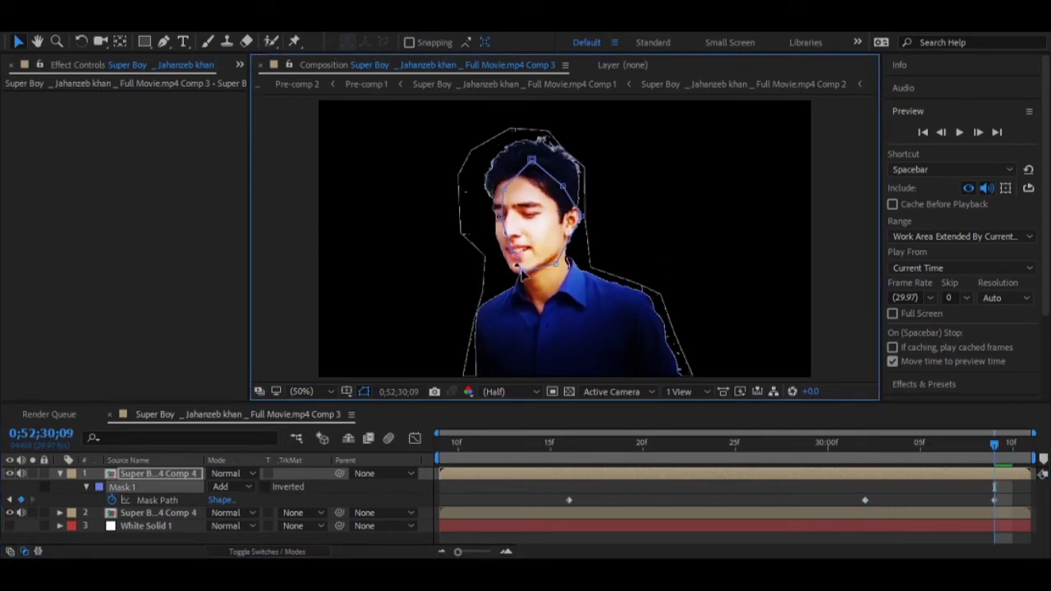
pyautogui.moveTo(525, 265); pyautogui.dragTo(517, 269)
# Add Mask Path keyframes by moving the ear point outward at 0;52;29;23 and the jaw point slightly at 0;52;30;05
pyautogui.click(701, 445)
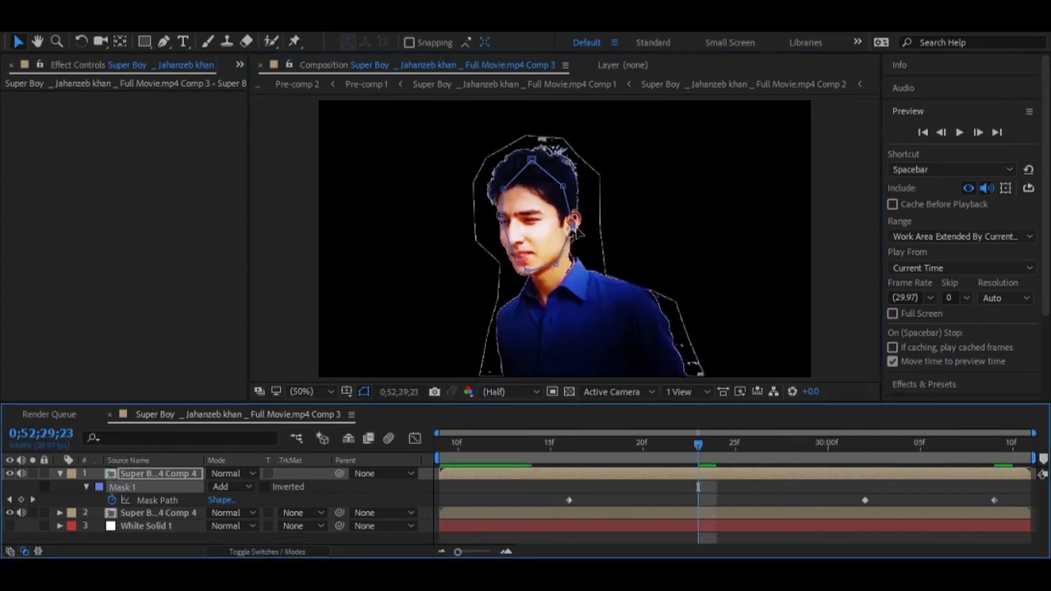
pyautogui.moveTo(576, 230); pyautogui.dragTo(574, 231)
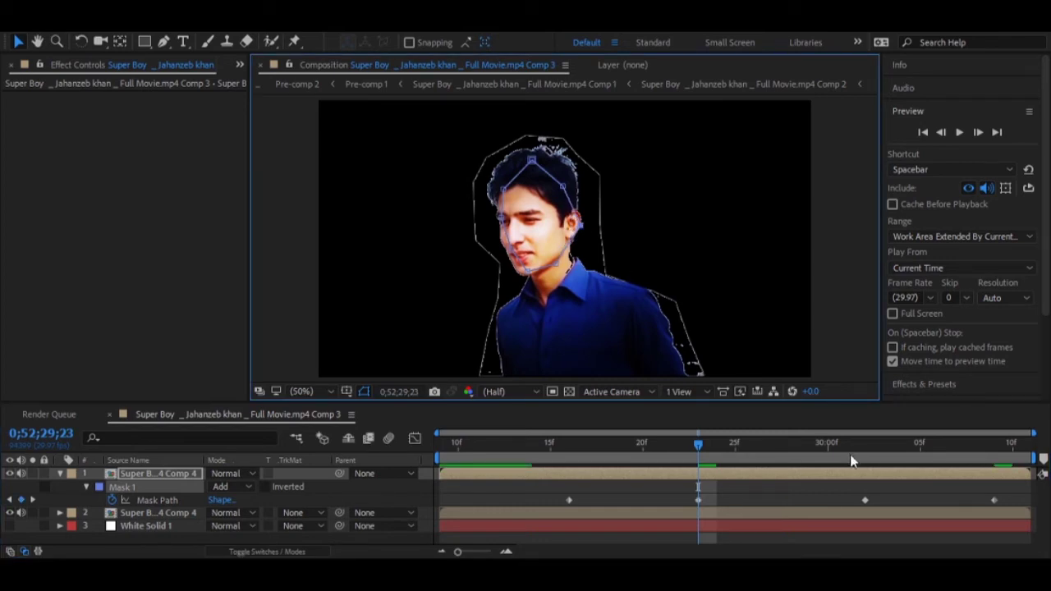
pyautogui.click(920, 444)
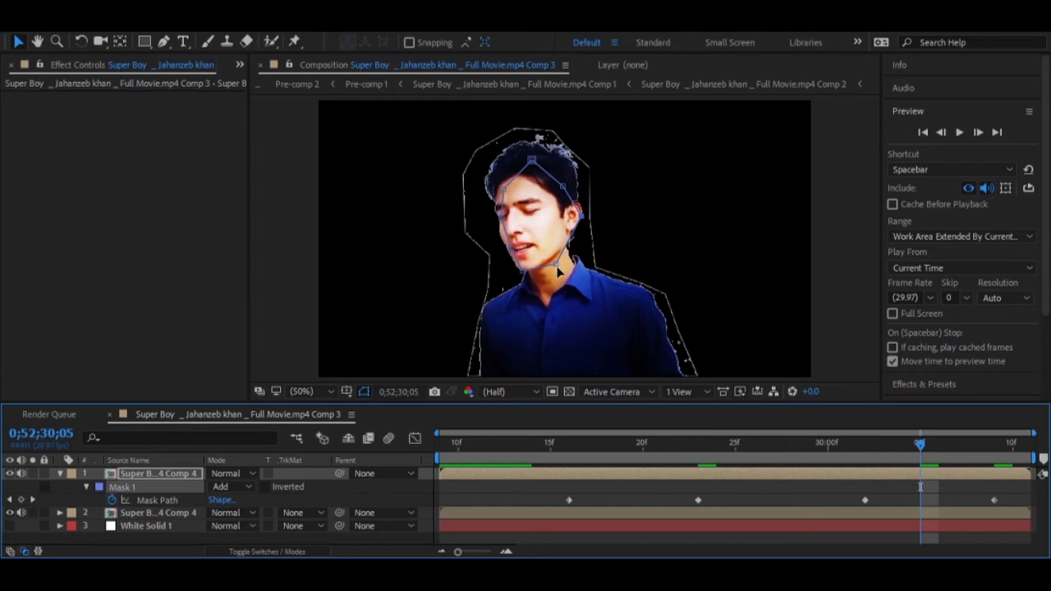
pyautogui.moveTo(556, 271); pyautogui.dragTo(556, 265)
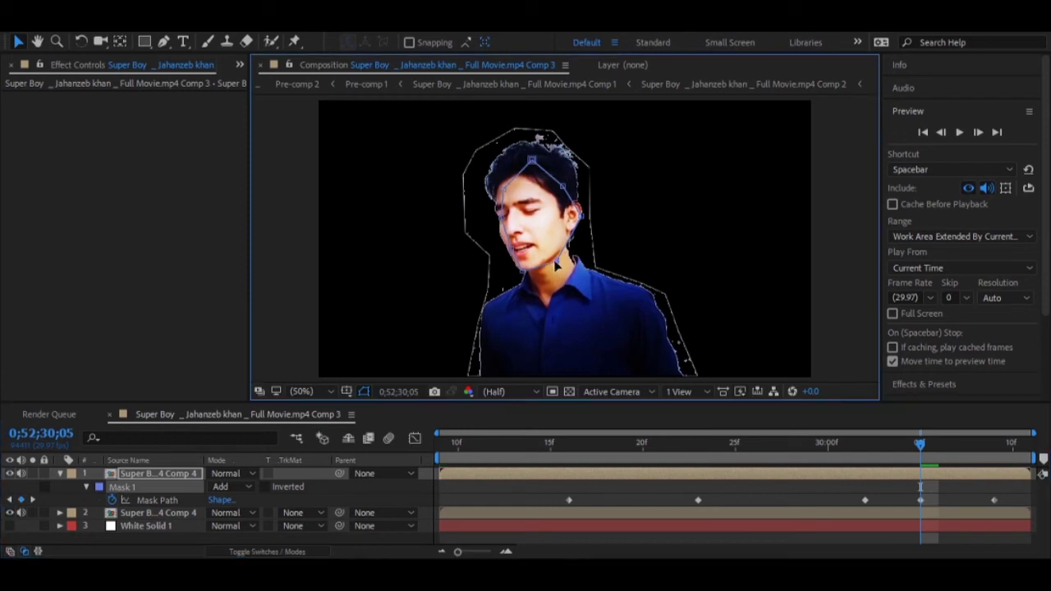
# Check how the face mask fits at 0;52;29;28, 0;52;29;20 and 0;52;29;13
pyautogui.click(778, 437)
pyautogui.click(791, 444)
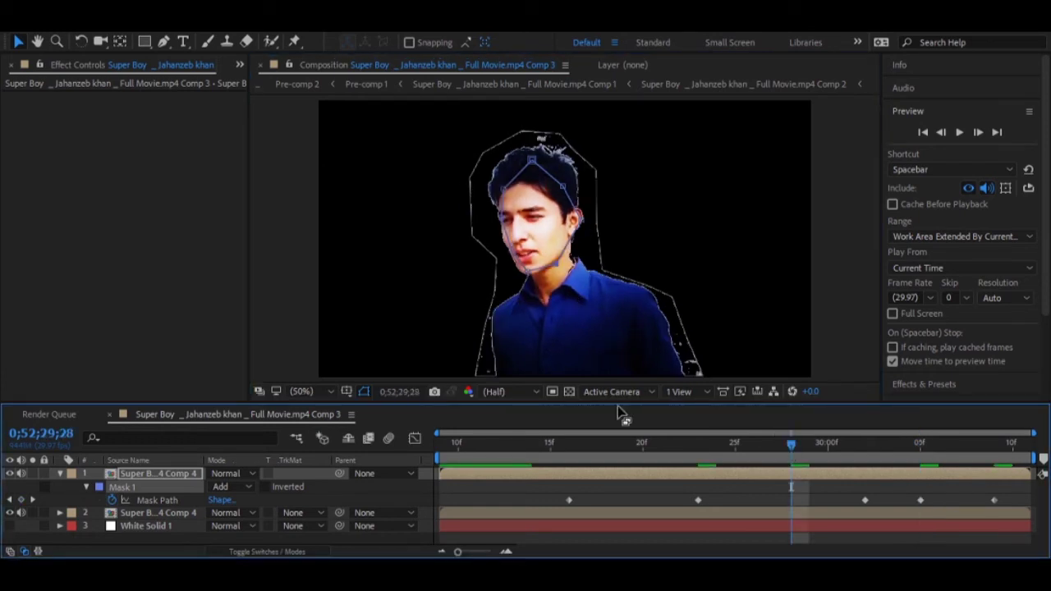
pyautogui.click(645, 444)
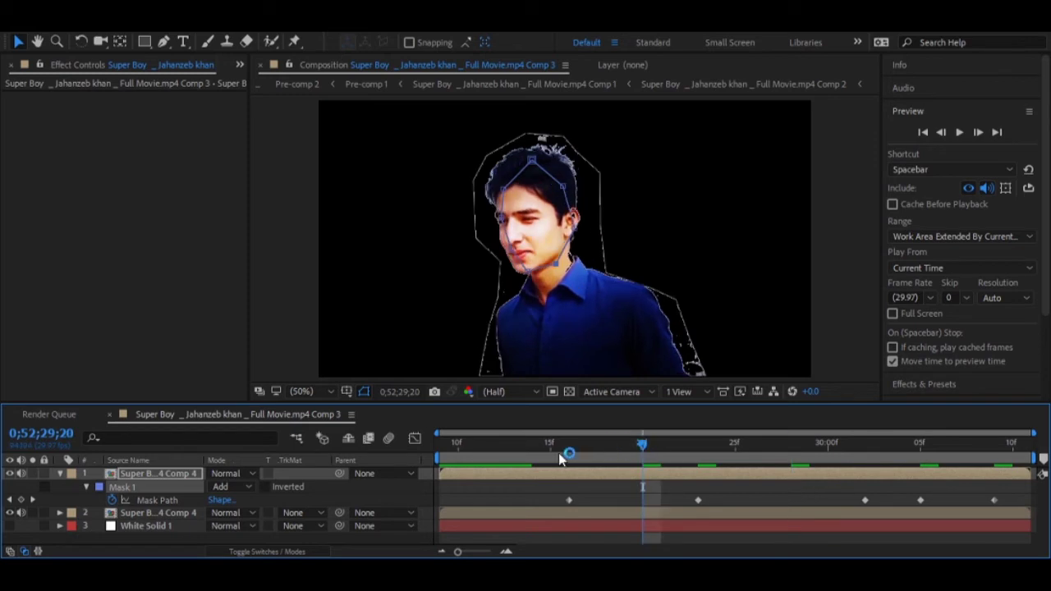
pyautogui.click(514, 448)
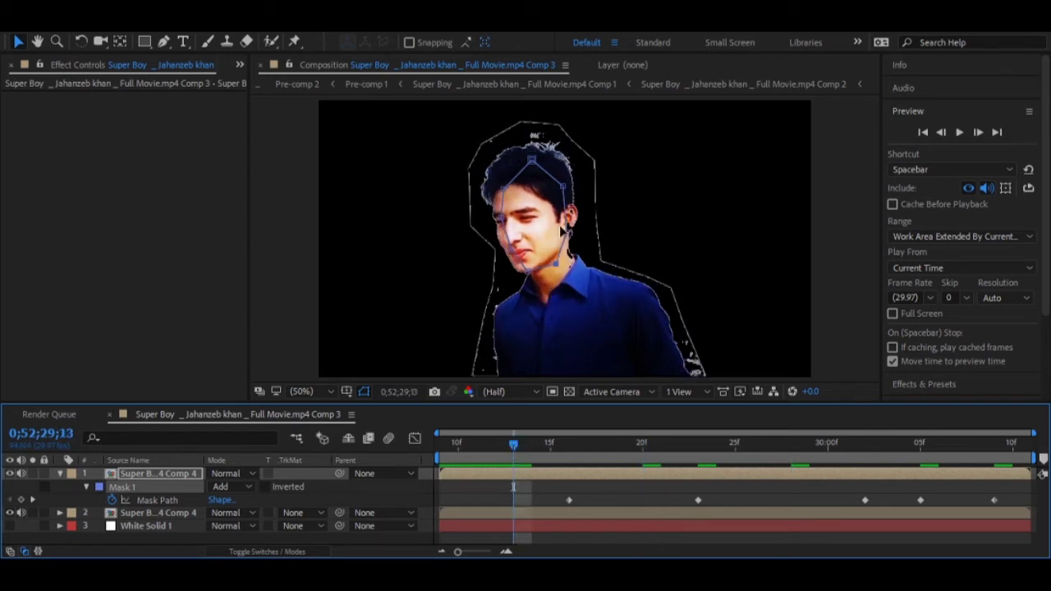
# At 0;52;29;13, move the face mask's ear point outward as a Mask Path keyframe, and check the cutout against the white solid
pyautogui.moveTo(568, 230); pyautogui.dragTo(574, 232)
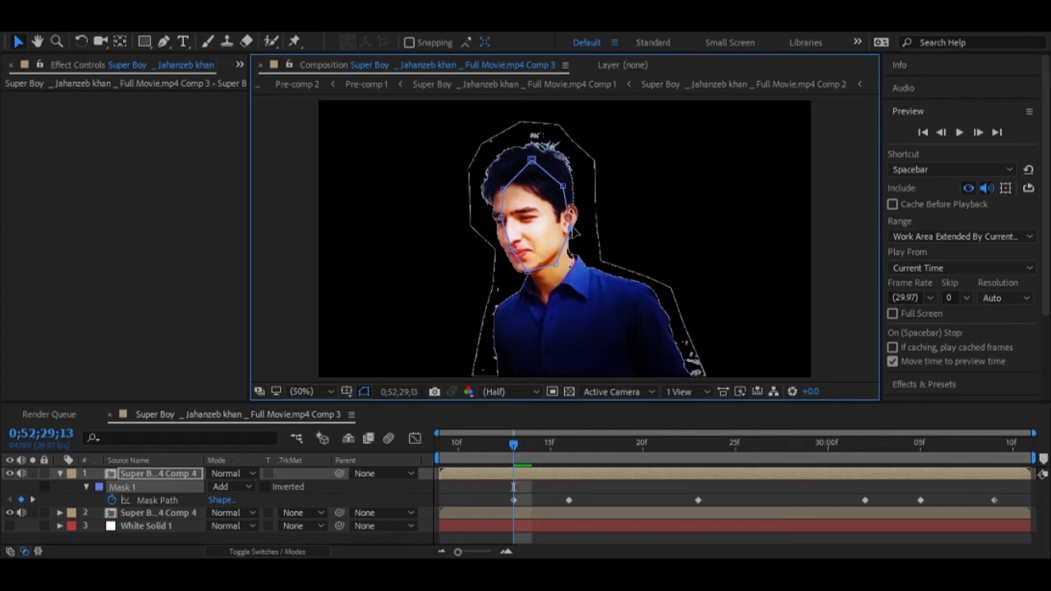
pyautogui.click(60, 474)
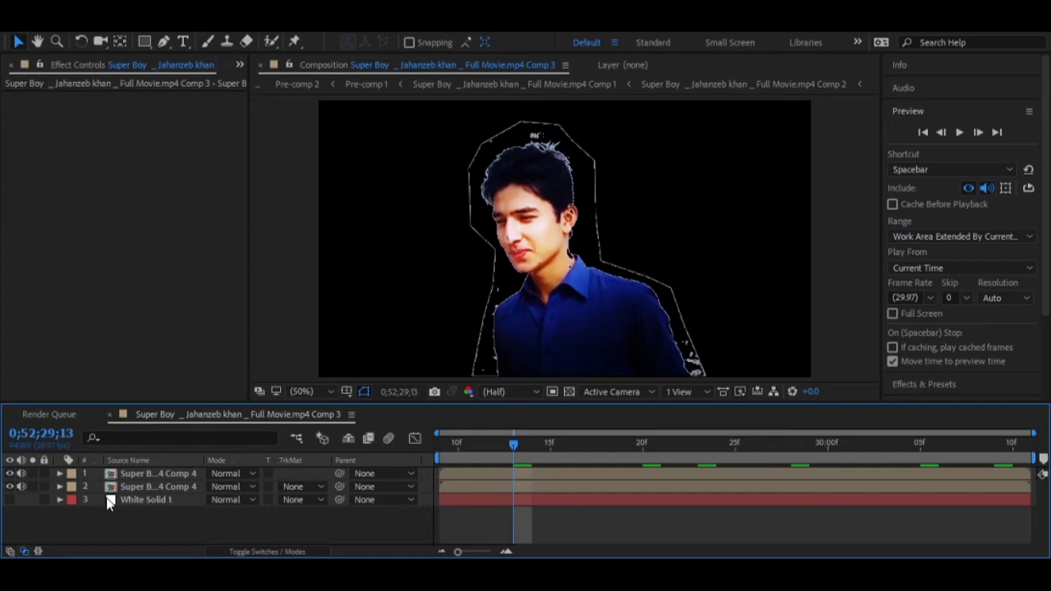
pyautogui.click(9, 500)
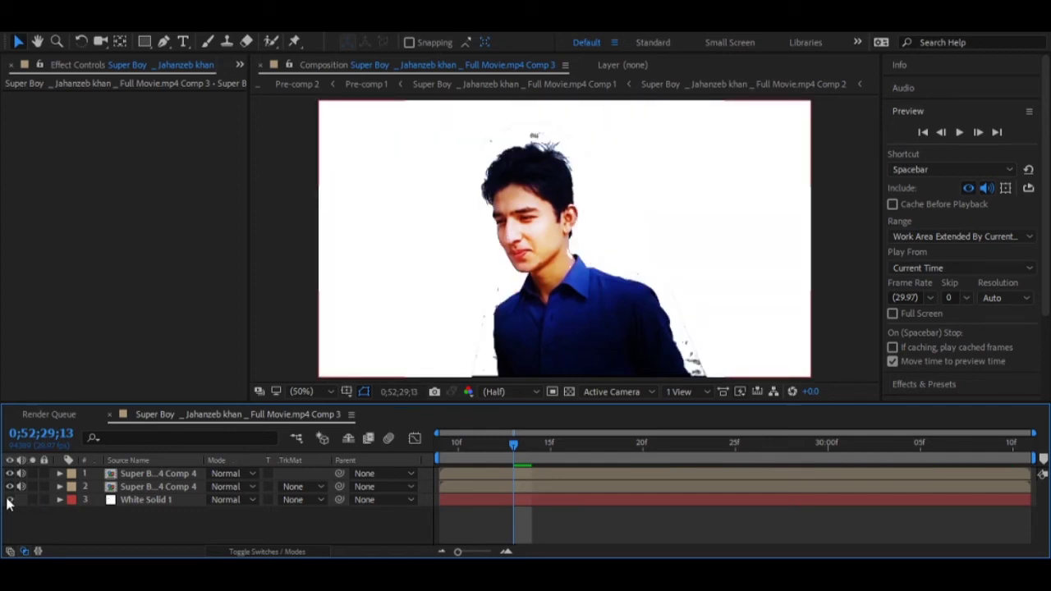
pyautogui.click(9, 500)
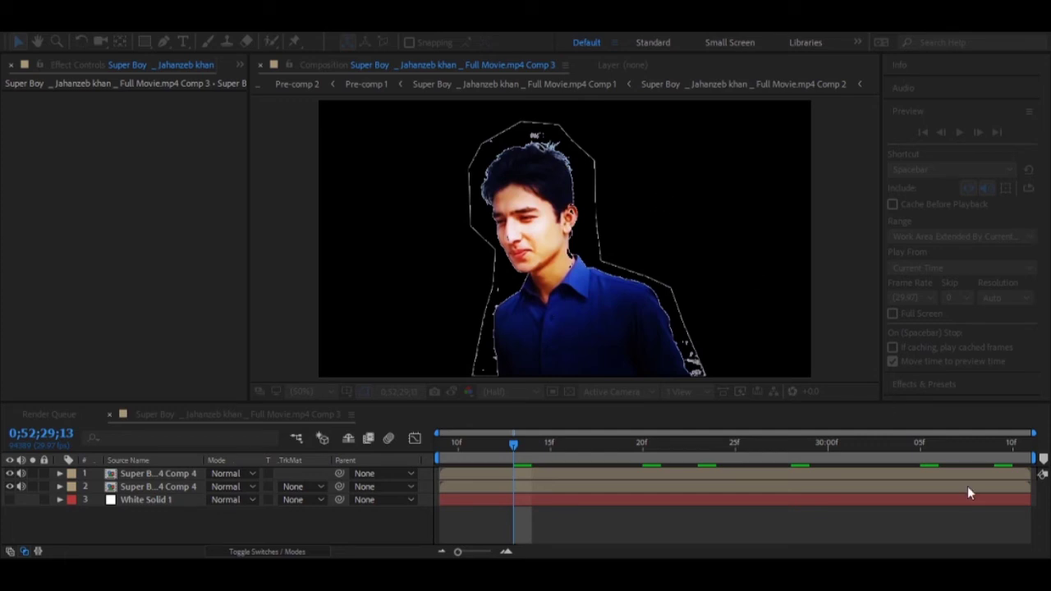
# Create a green solid and place it below both clip layers, directly above the white solid
pyautogui.click(931, 421)
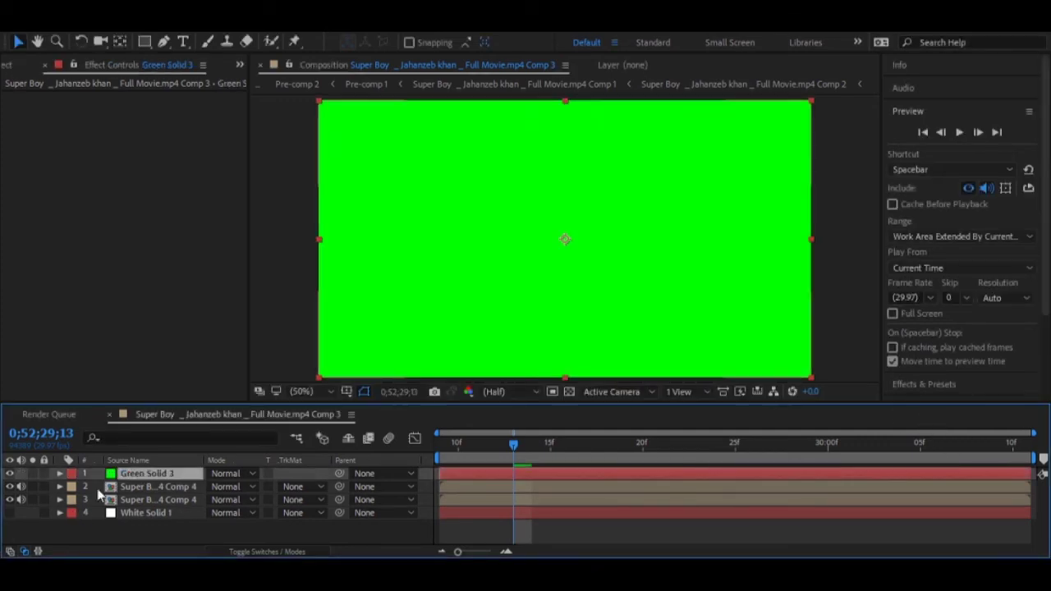
pyautogui.moveTo(122, 476); pyautogui.dragTo(127, 509)
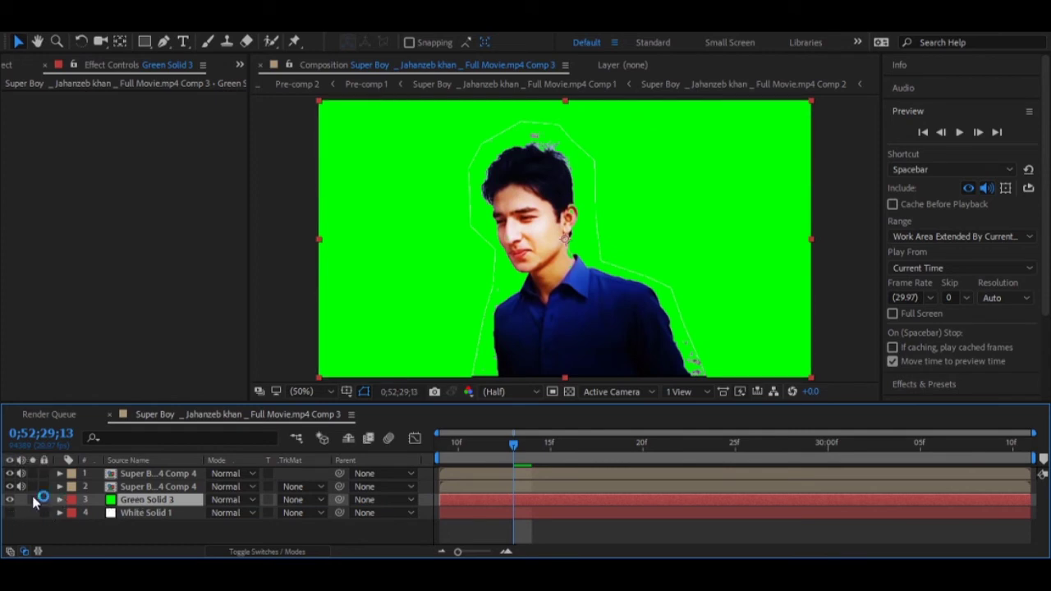
# Try to draw a mask around the man's outline on the white solid layer with the Pen tool
pyautogui.click(163, 41)
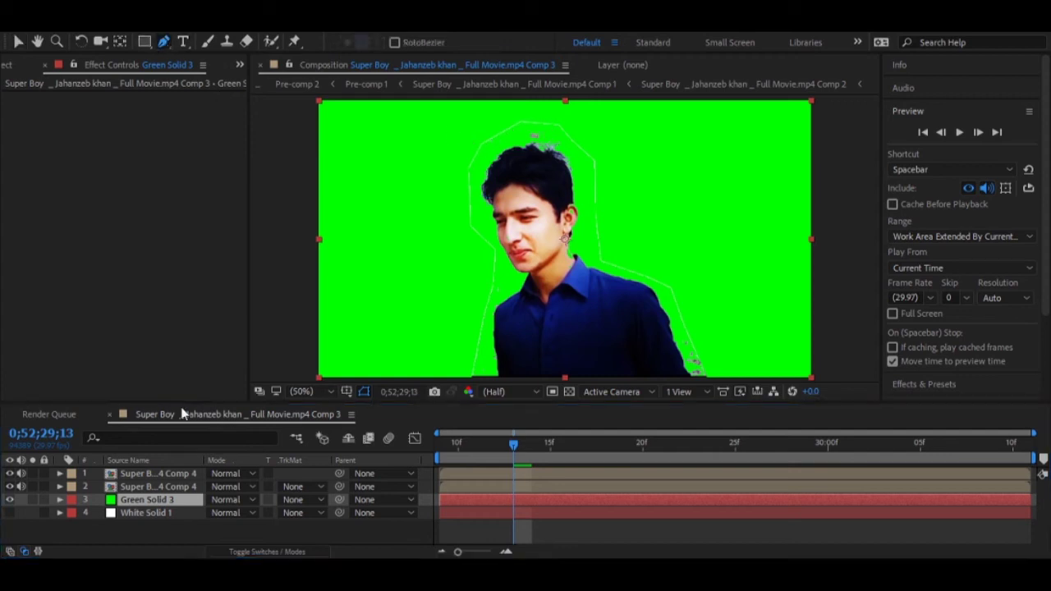
pyautogui.click(133, 487)
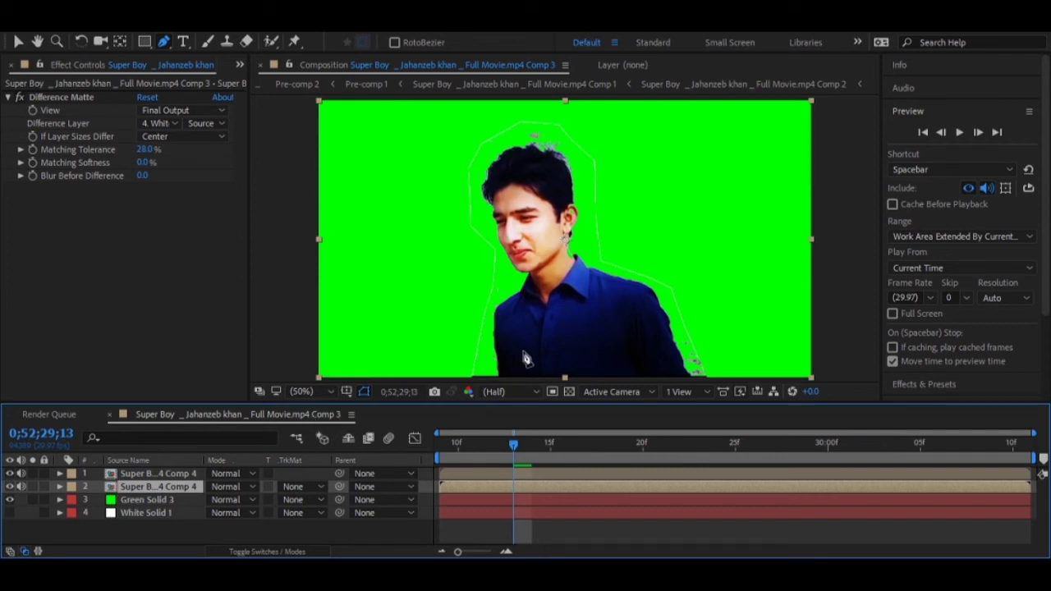
pyautogui.click(130, 514)
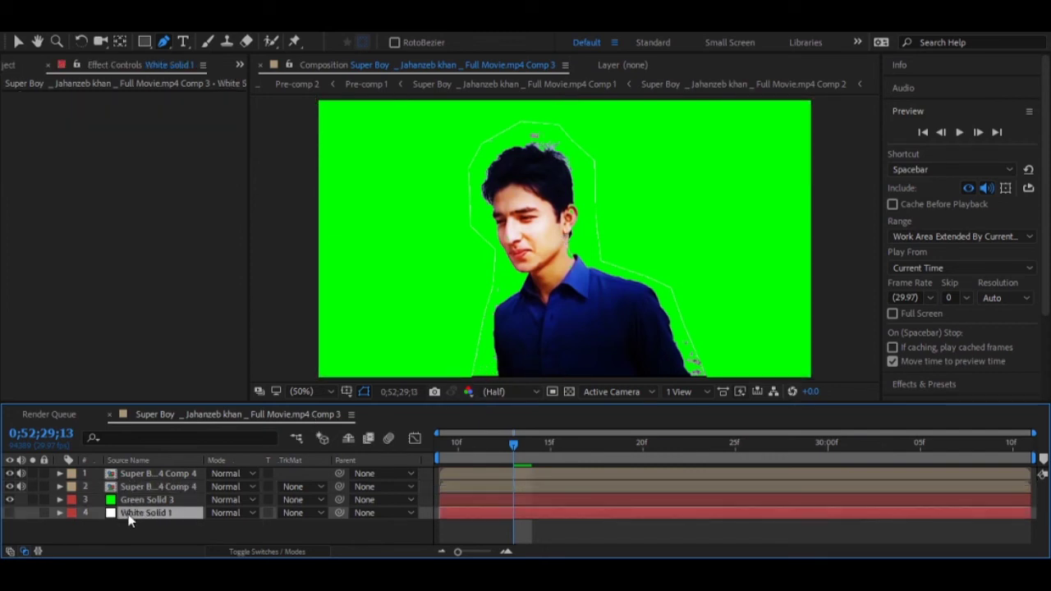
pyautogui.click(479, 362)
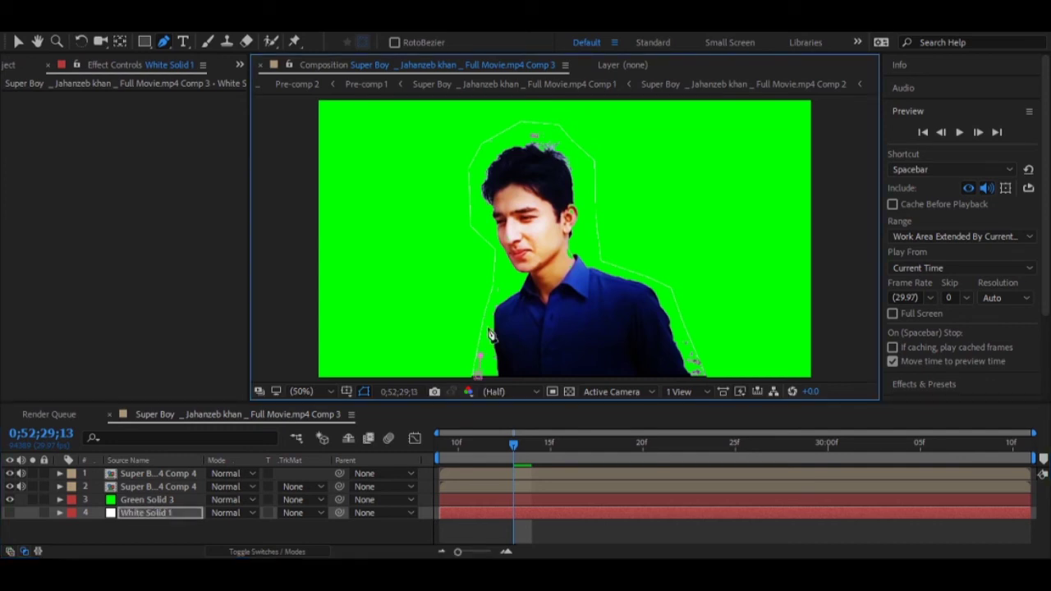
pyautogui.click(488, 323)
pyautogui.click(495, 301)
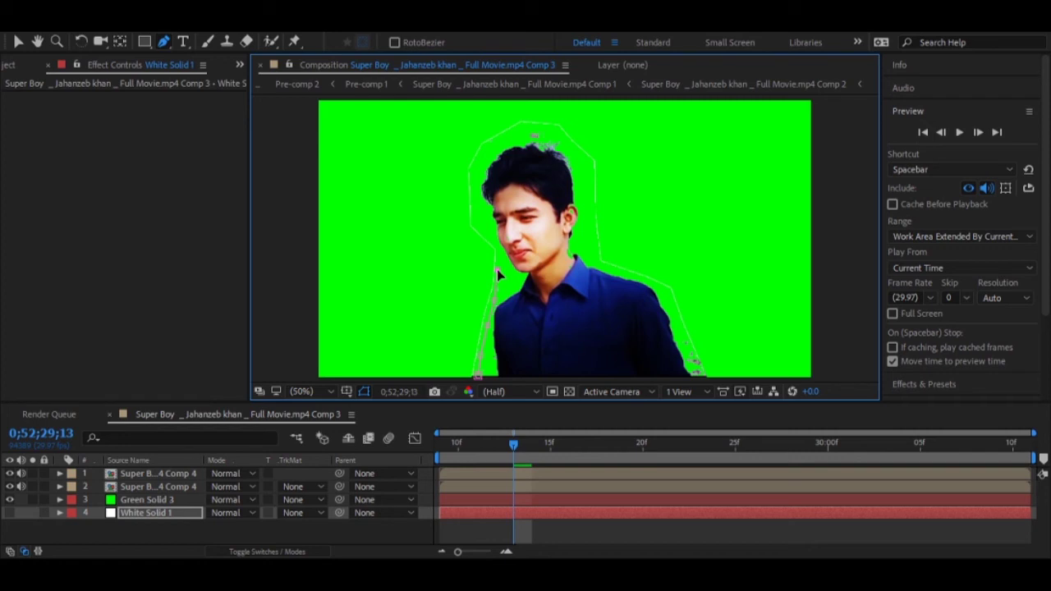
pyautogui.click(497, 245)
pyautogui.click(477, 220)
pyautogui.click(484, 145)
pyautogui.click(519, 126)
pyautogui.click(567, 139)
pyautogui.click(594, 175)
pyautogui.click(592, 215)
pyautogui.click(597, 264)
pyautogui.click(662, 287)
pyautogui.click(697, 379)
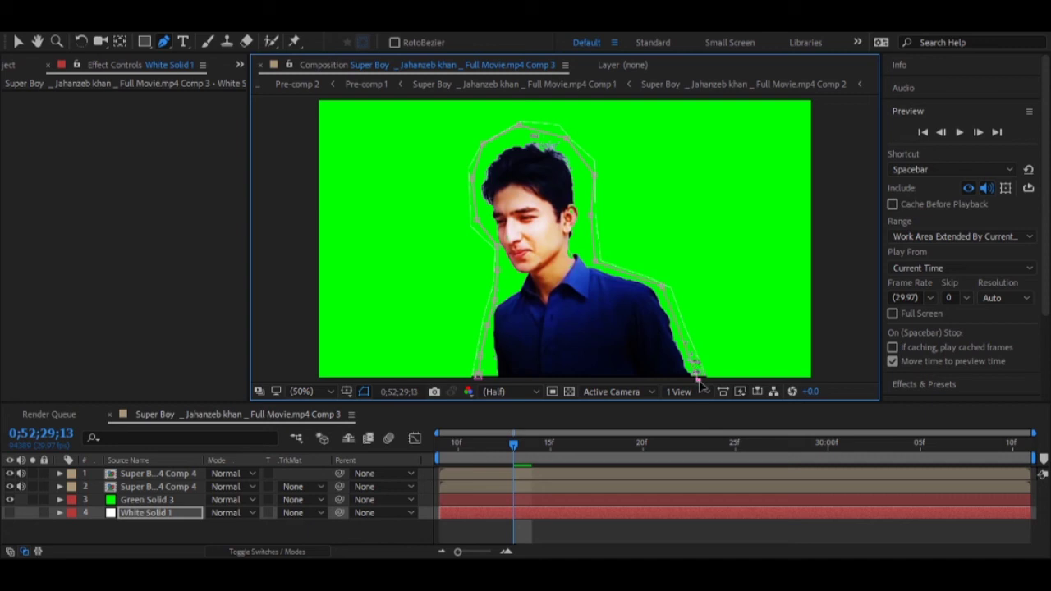
pyautogui.click(478, 377)
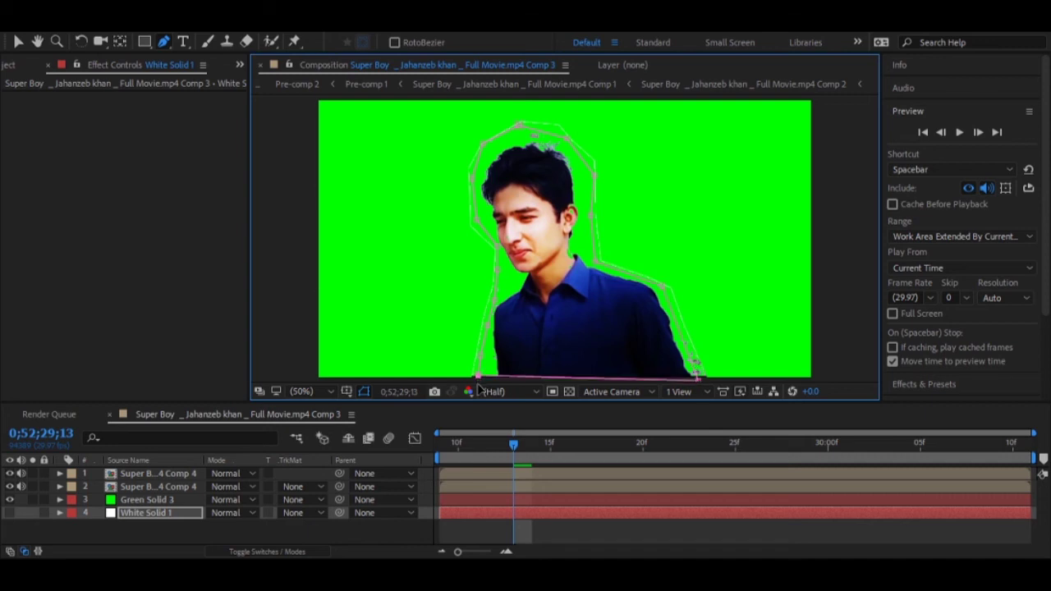
# Draw a closed mask around the man on the lower clip layer, just inside the thin stray outline, and deselect the layer
pyautogui.click(148, 487)
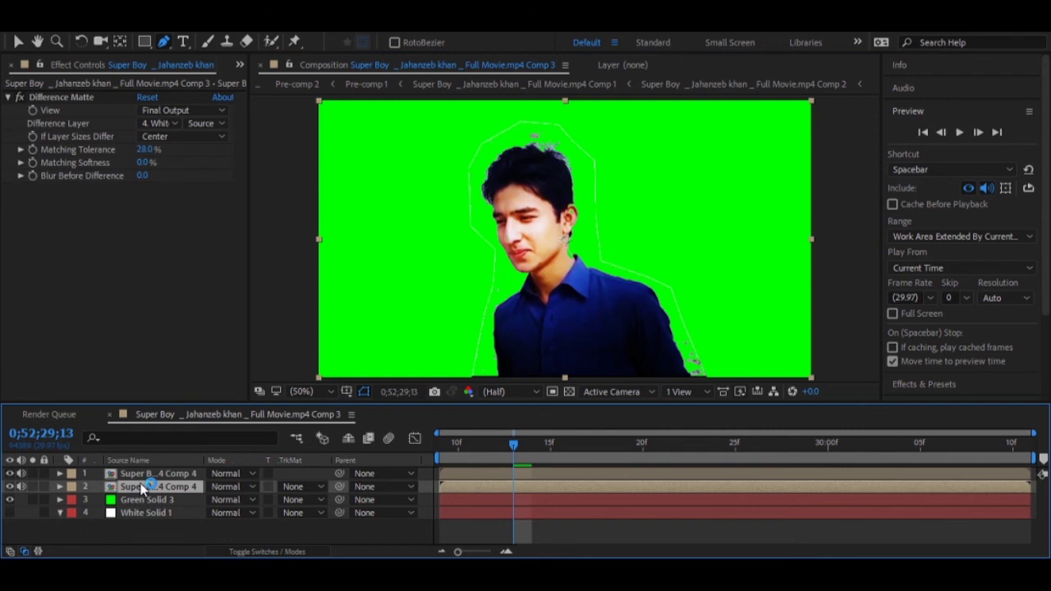
pyautogui.click(472, 201)
pyautogui.click(476, 156)
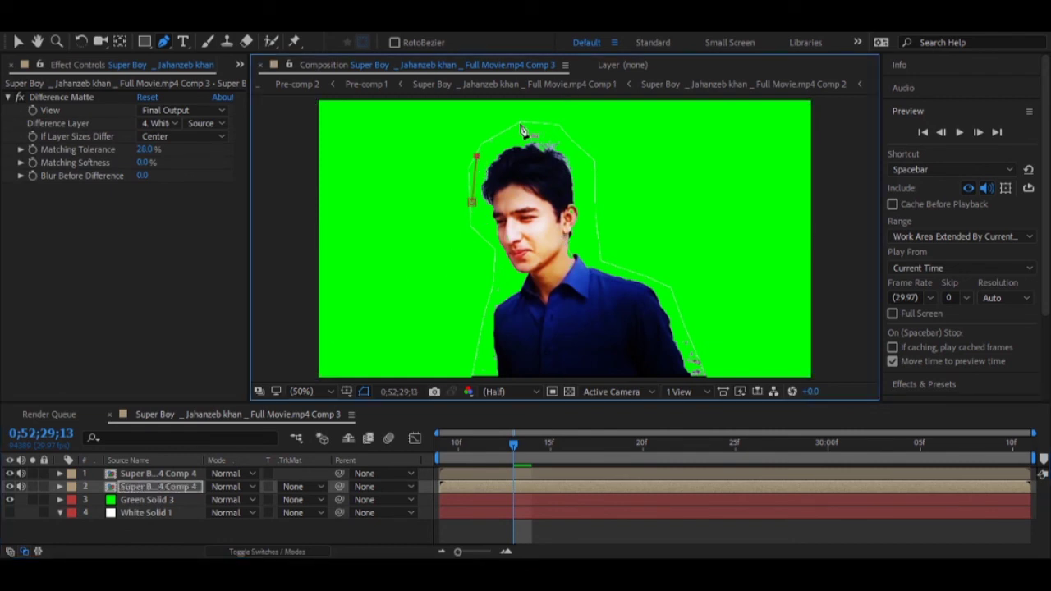
pyautogui.click(532, 124)
pyautogui.click(573, 146)
pyautogui.click(597, 255)
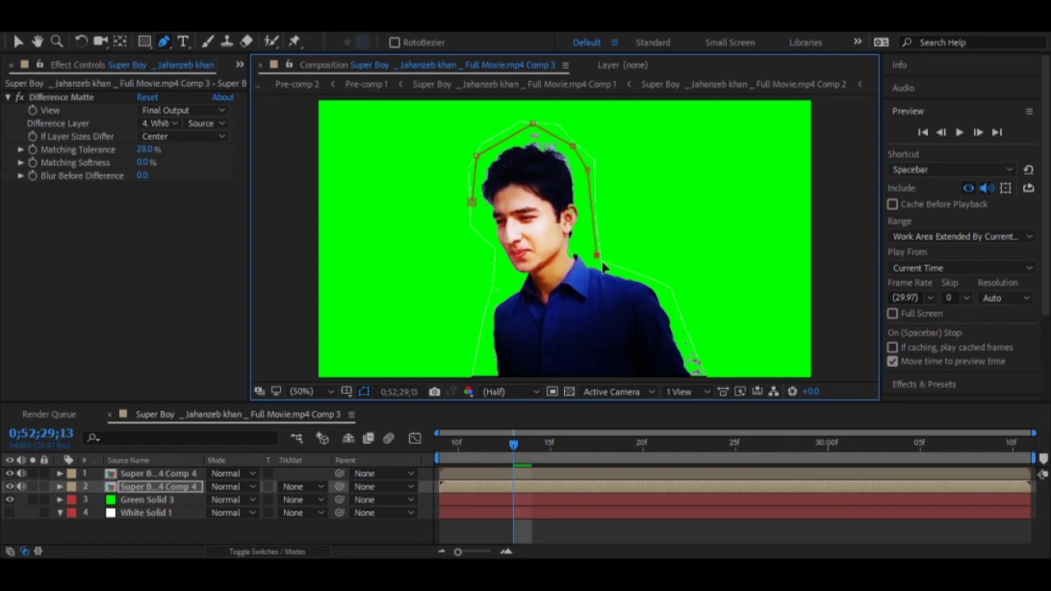
pyautogui.click(670, 290)
pyautogui.click(695, 373)
pyautogui.click(474, 375)
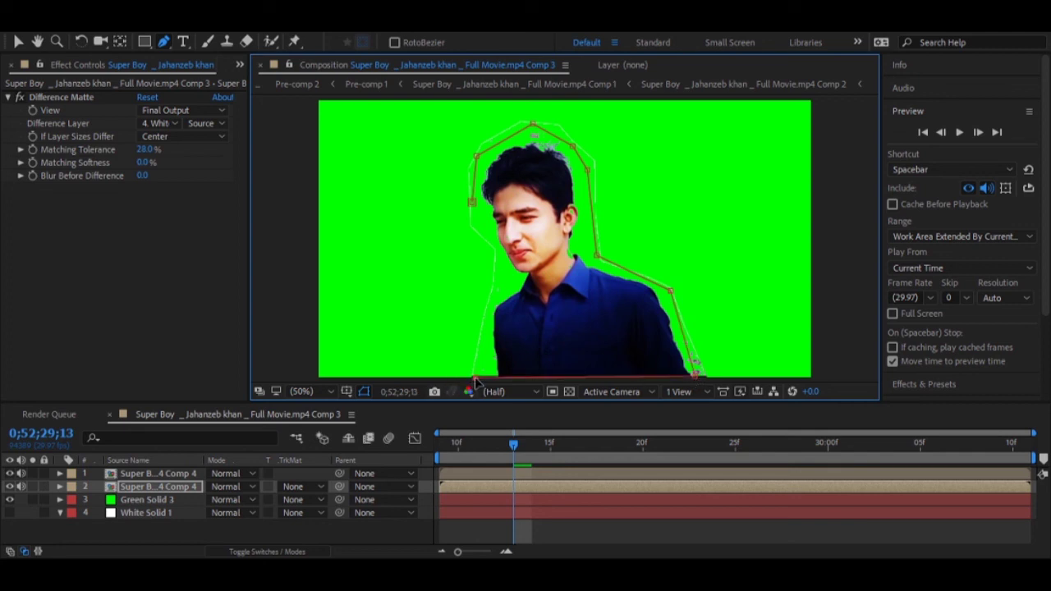
pyautogui.click(482, 353)
pyautogui.click(493, 300)
pyautogui.click(496, 273)
pyautogui.click(496, 246)
pyautogui.click(471, 202)
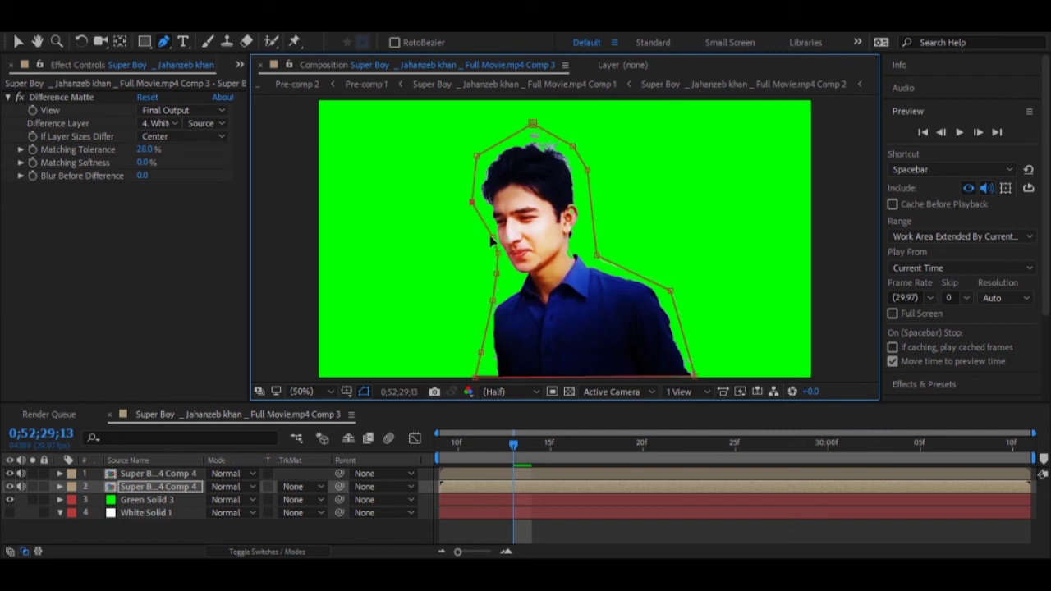
pyautogui.click(358, 523)
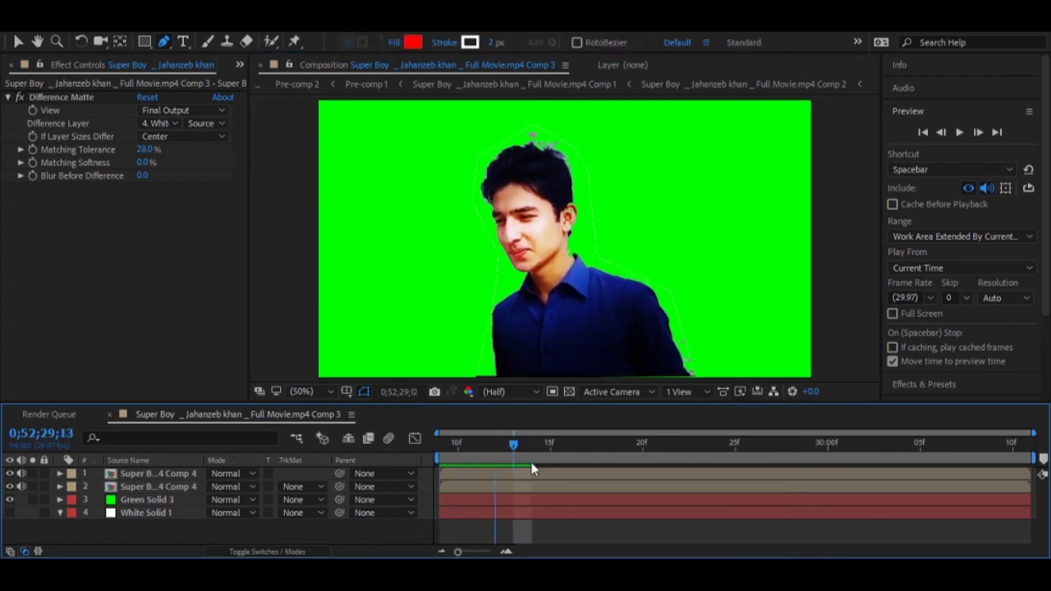
# Scrub and play the composition to check the masked cutout over the green background, stopping at 0;52;30;07
pyautogui.moveTo(532, 448); pyautogui.dragTo(700, 447)
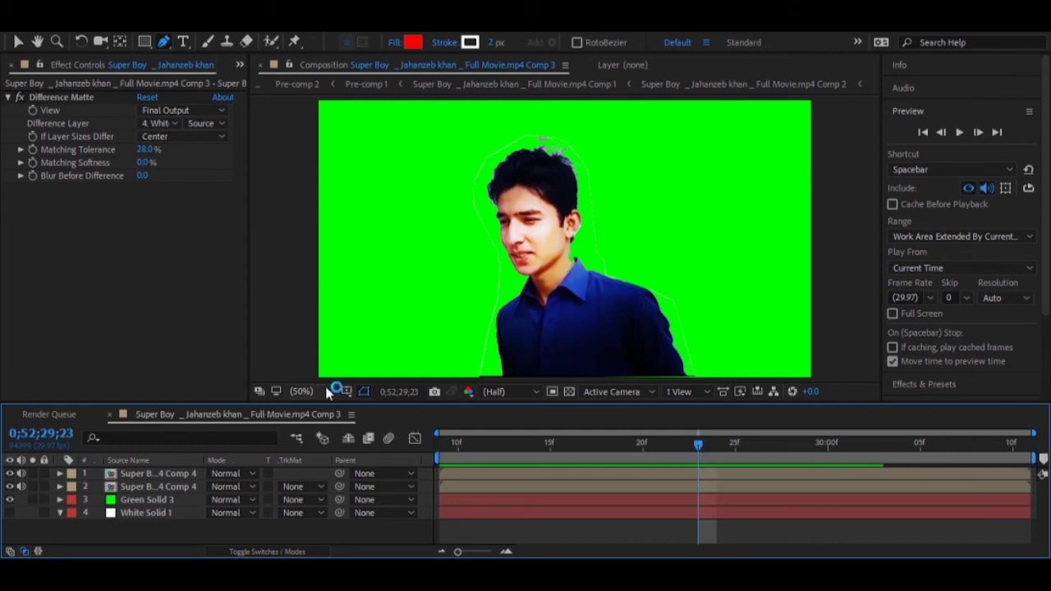
pyautogui.press('space')
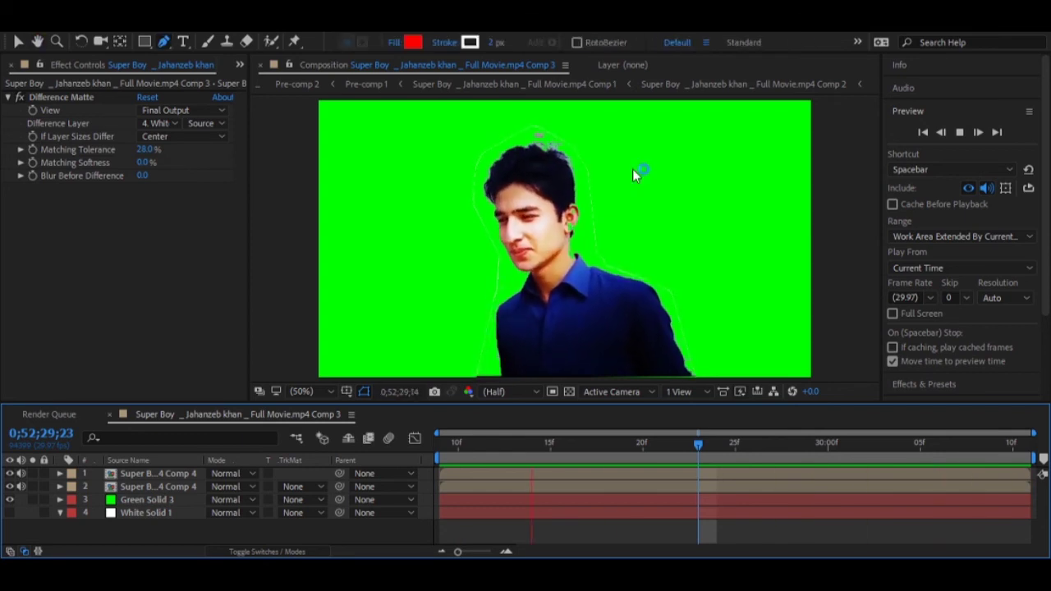
pyautogui.press('space')
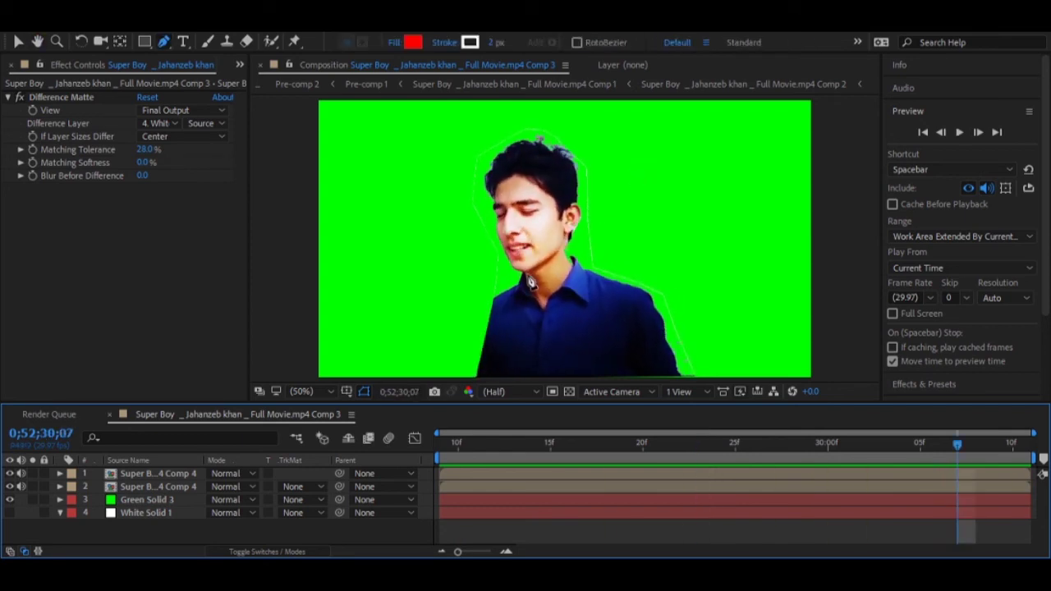
# Reveal the lower clip layer's mask and turn on Mask Path keyframing at 0;52;30;07
pyautogui.click(156, 487)
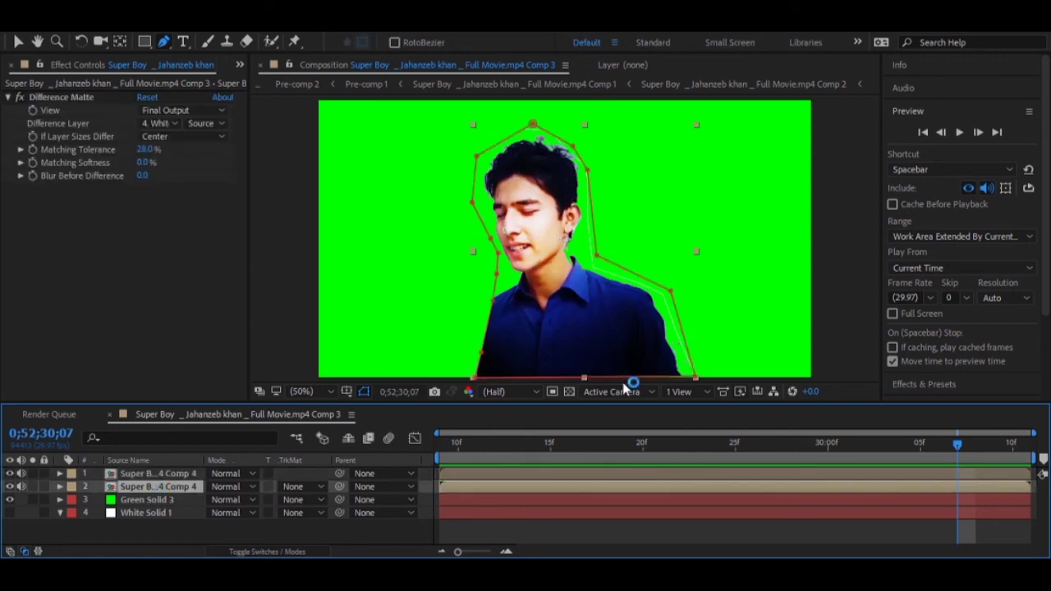
pyautogui.press('m')
pyautogui.click(114, 513)
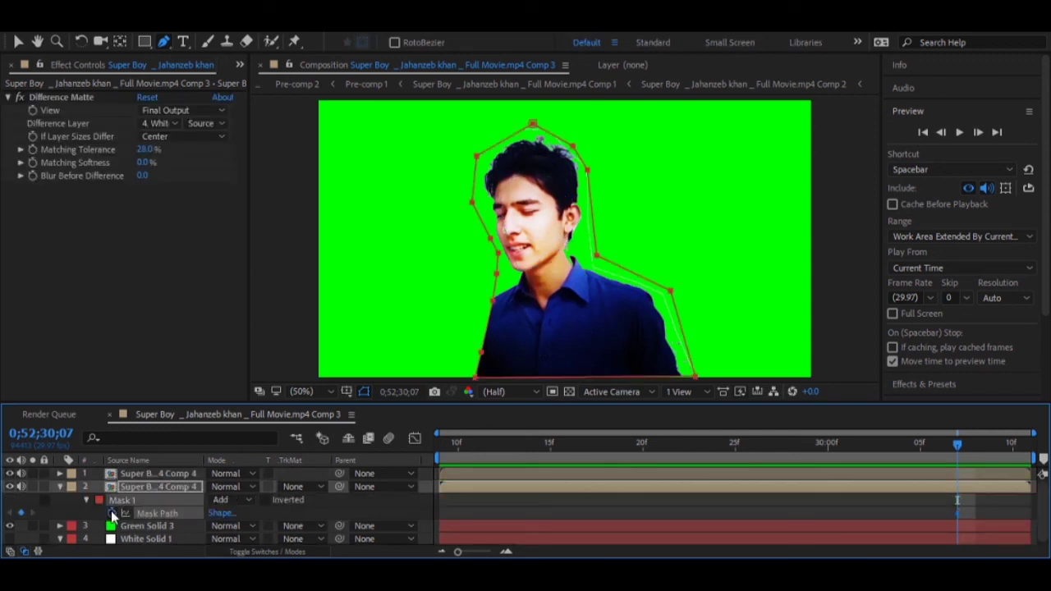
# At 0;52;30;07, shift the body mask slightly left and pull its point beside the left-hand shoulder outward to clear the shoulder
pyautogui.moveTo(493, 305); pyautogui.dragTo(471, 306)
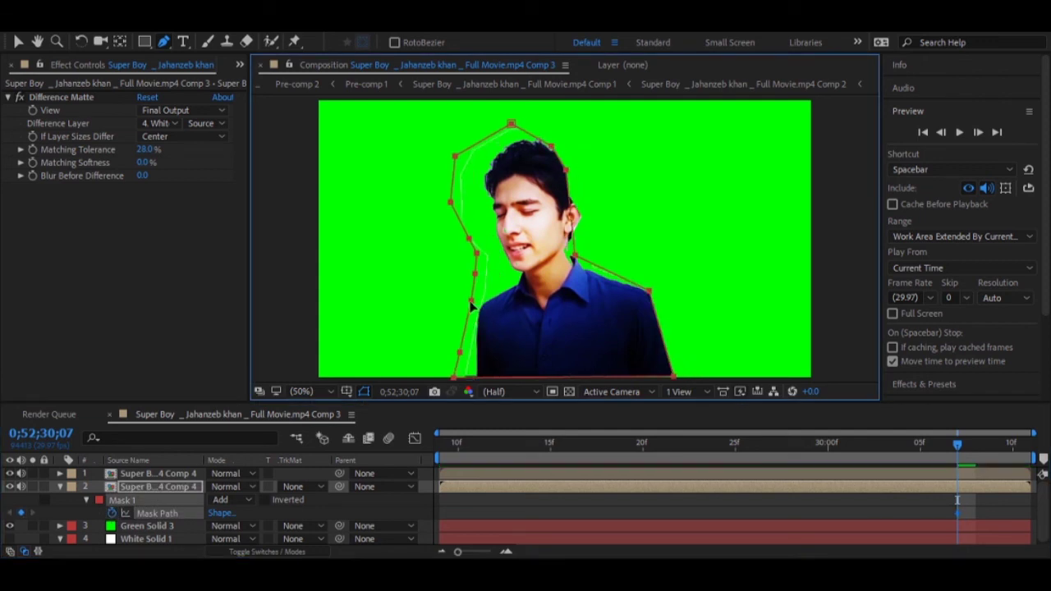
pyautogui.hotkey('ctrl', 'z')
pyautogui.press('v')
pyautogui.click(463, 296)
pyautogui.moveTo(486, 301); pyautogui.dragTo(472, 303)
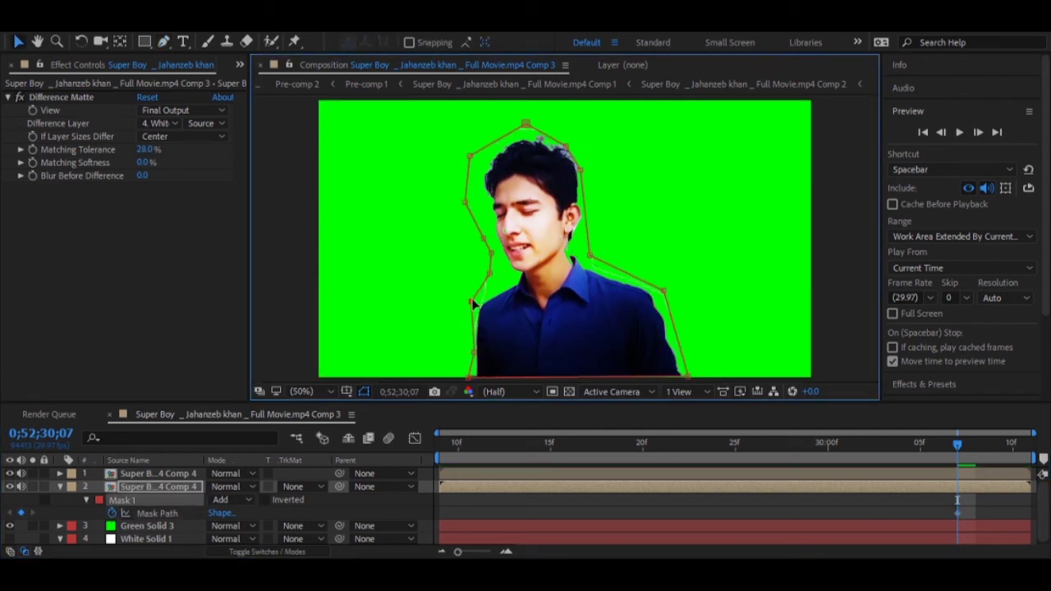